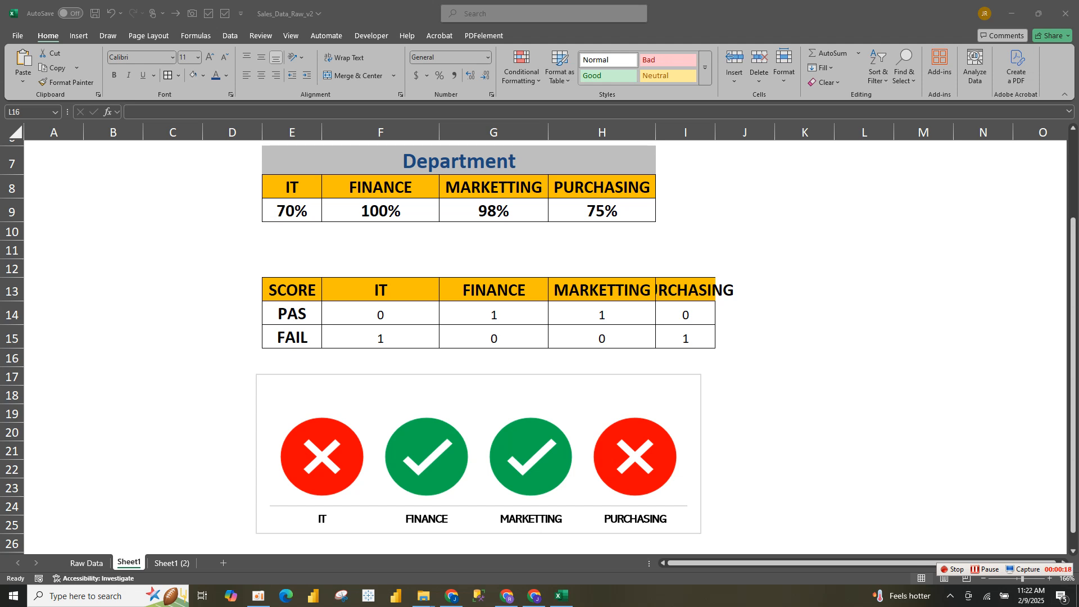
Set the MARKETTING percentage in cell G9 of the Department table to 50%
{"action": "left_click", "coordinate": [864, 357]}
{"action": "left_click", "coordinate": [493, 210]}
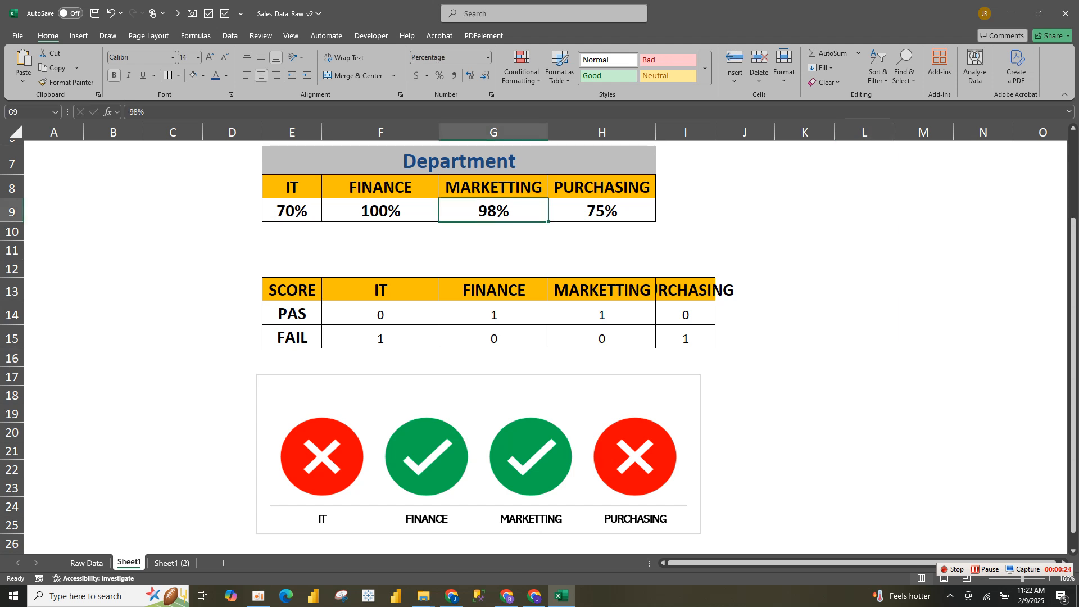
{"action": "key", "text": "BackSpace"}
{"action": "type", "text": "50"}
{"action": "key", "text": "Return"}
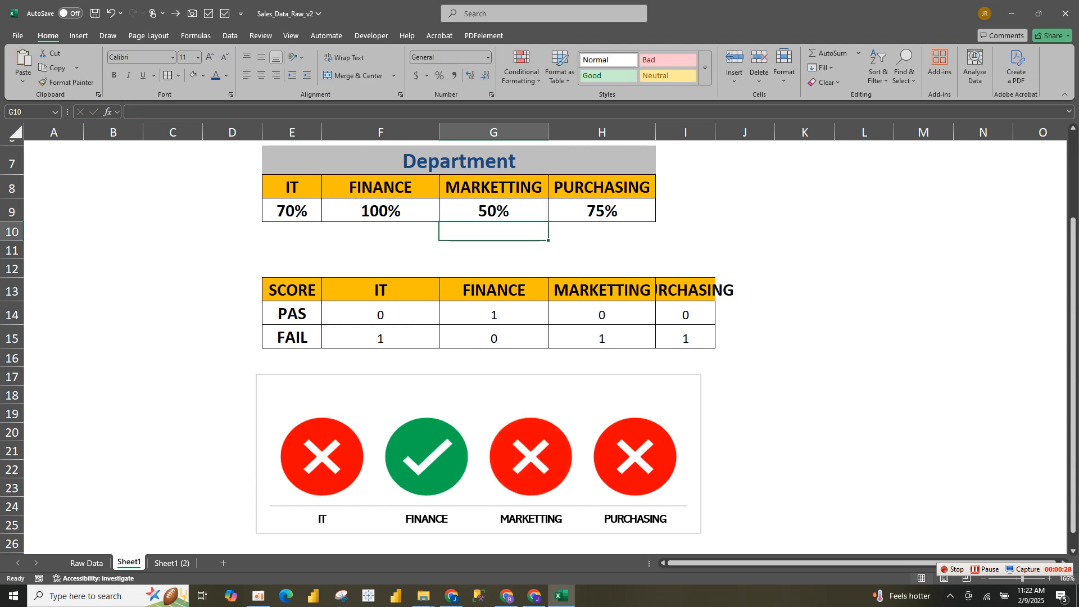
{"action": "mouse_move", "coordinate": [531, 471]}
Clear all PAS and FAIL values in F14:I15 of the score table on Sheet1 (2)
{"action": "left_click", "coordinate": [172, 563]}
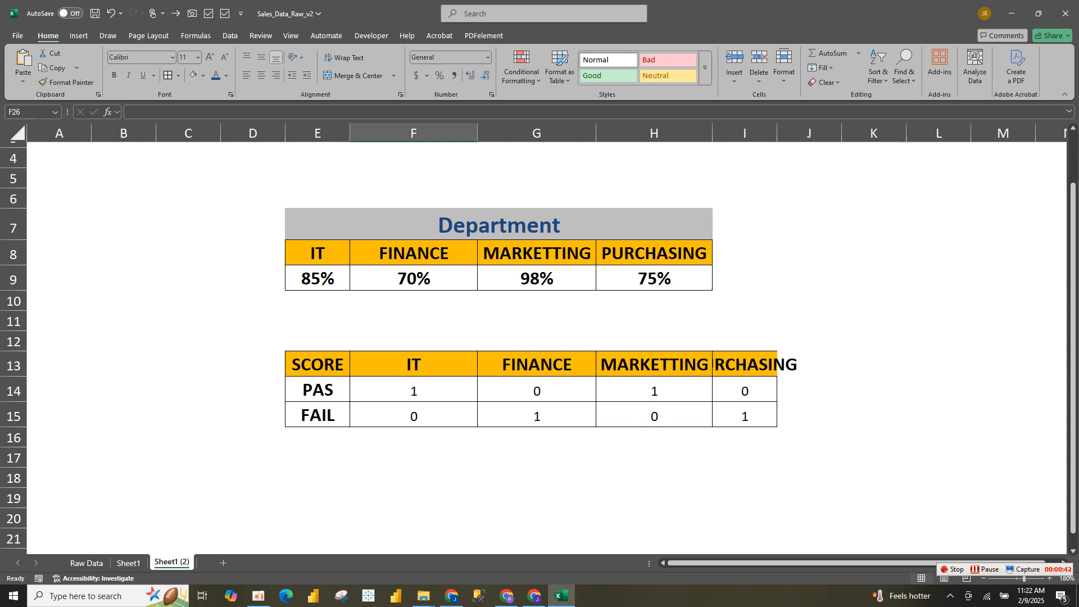
{"action": "left_click_drag", "start_coordinate": [414, 390], "coordinate": [745, 415]}
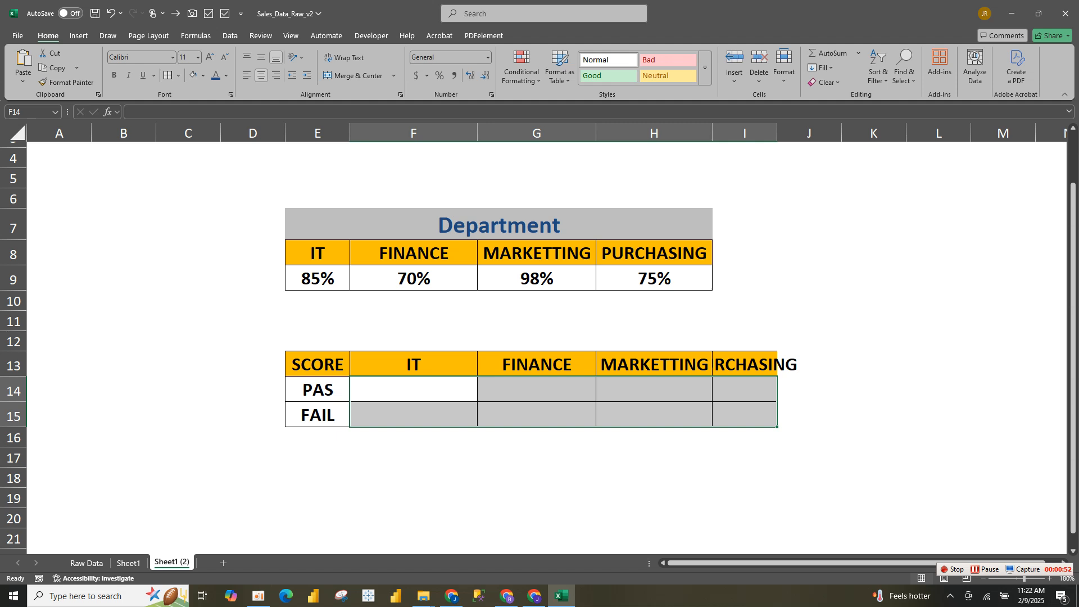
Enter =IF(E9>=0.8,1,0) in F14 for the IT PAS score and fill it across to I14
{"action": "left_click", "coordinate": [414, 390]}
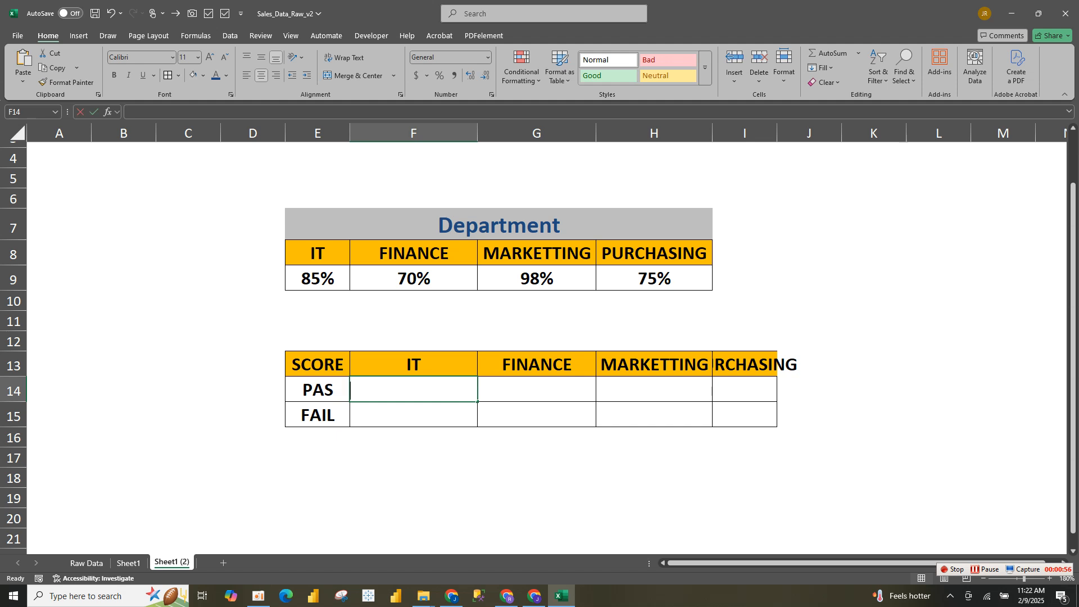
{"action": "type", "text": "=IF"}
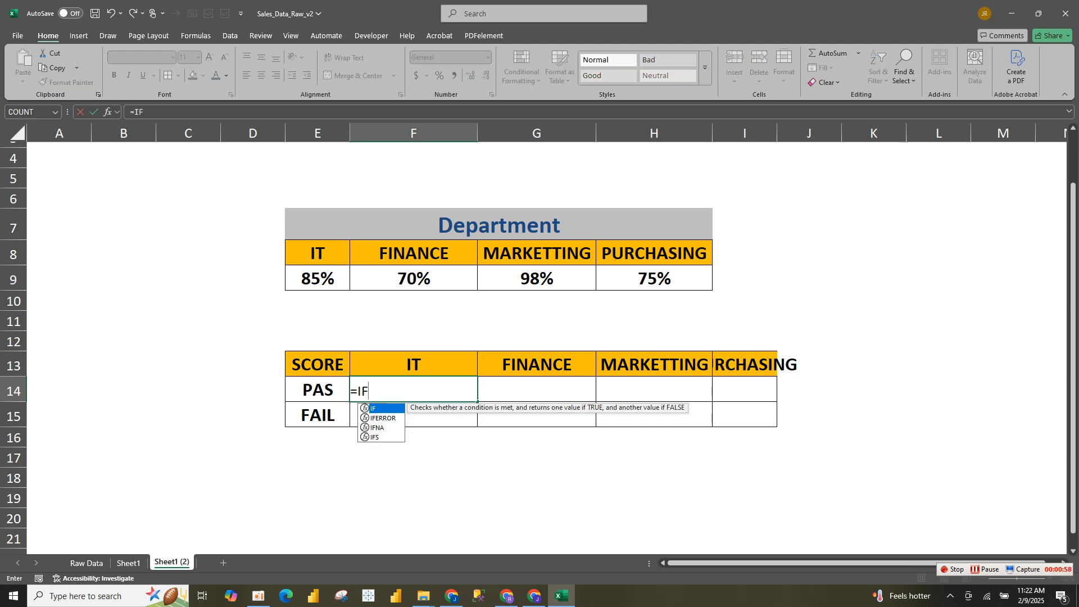
{"action": "type", "text": "("}
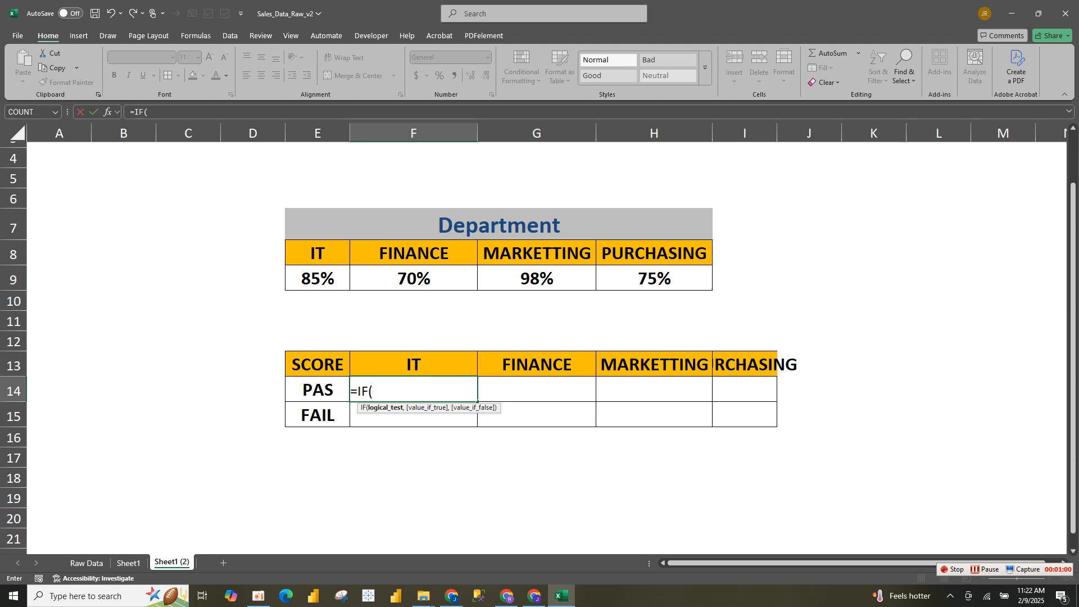
{"action": "left_click", "coordinate": [317, 278]}
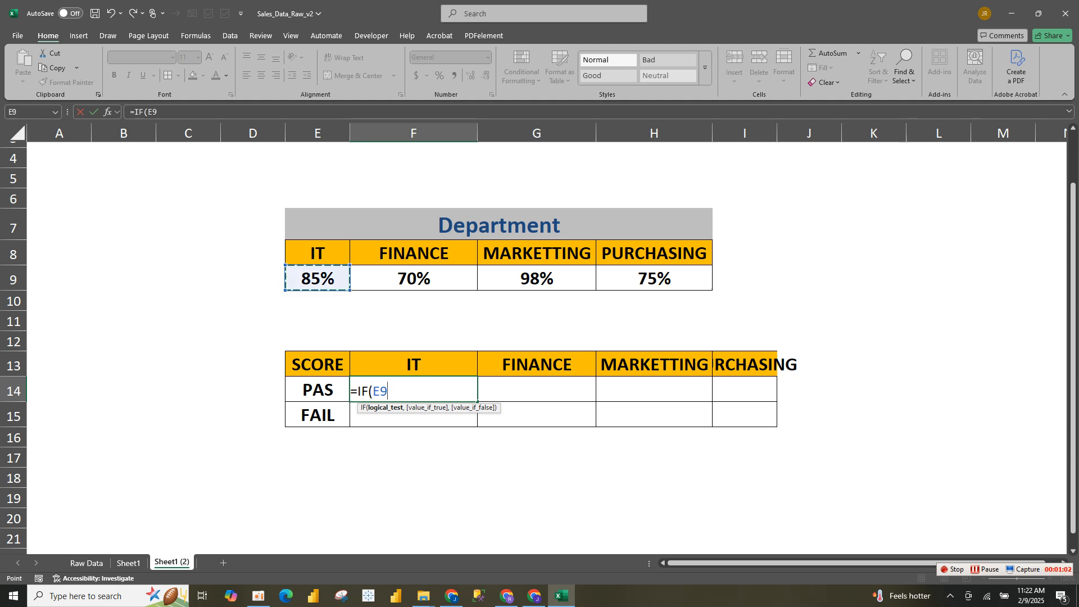
{"action": "type", "text": ">=0.8,1,"}
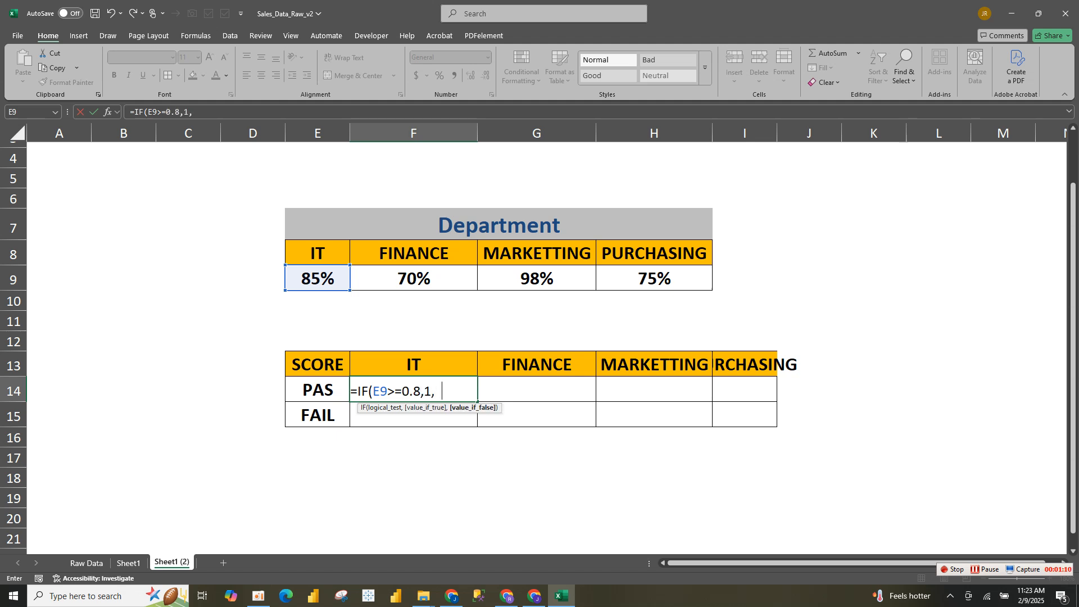
{"action": "type", "text": "0)"}
{"action": "key", "text": "Return"}
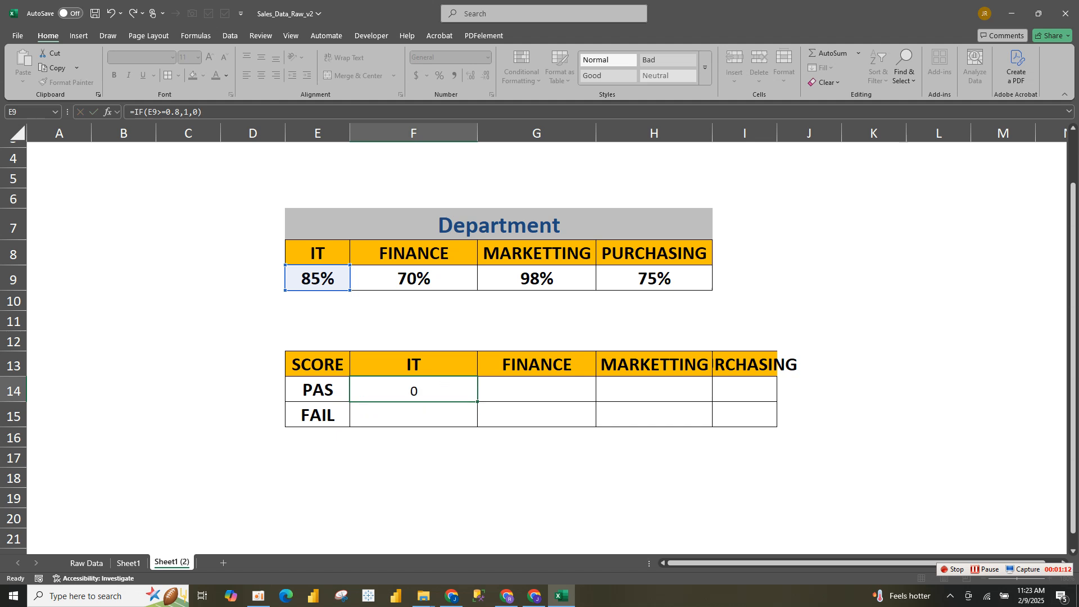
{"action": "left_click", "coordinate": [413, 390]}
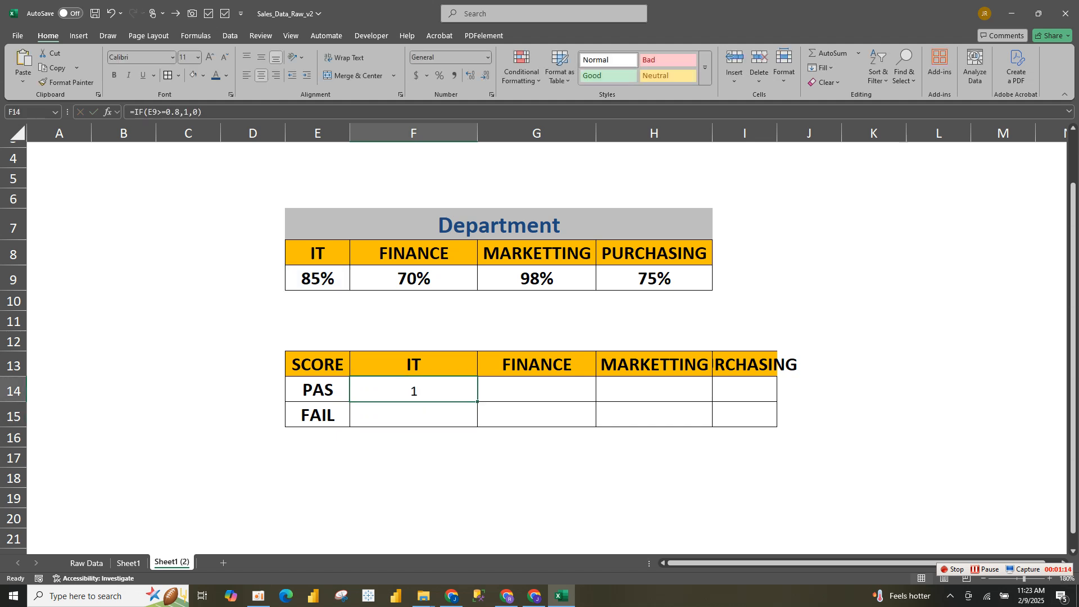
{"action": "left_click_drag", "start_coordinate": [477, 401], "coordinate": [753, 393]}
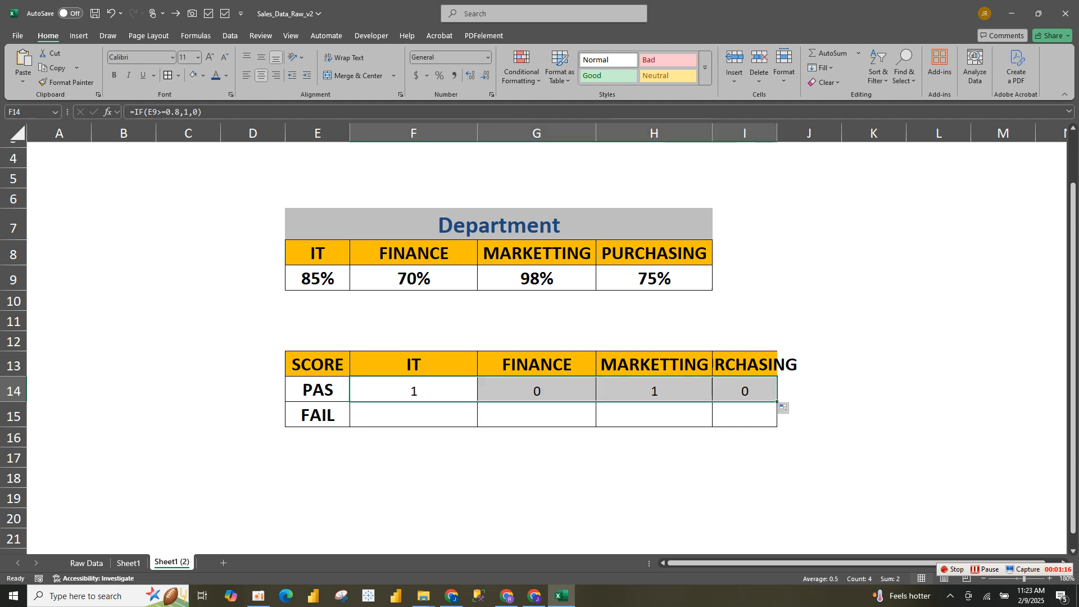
Enter =IF(E9>=0.8,0,1) in F15 for the IT FAIL score and fill it across to I15
{"action": "left_click", "coordinate": [413, 415]}
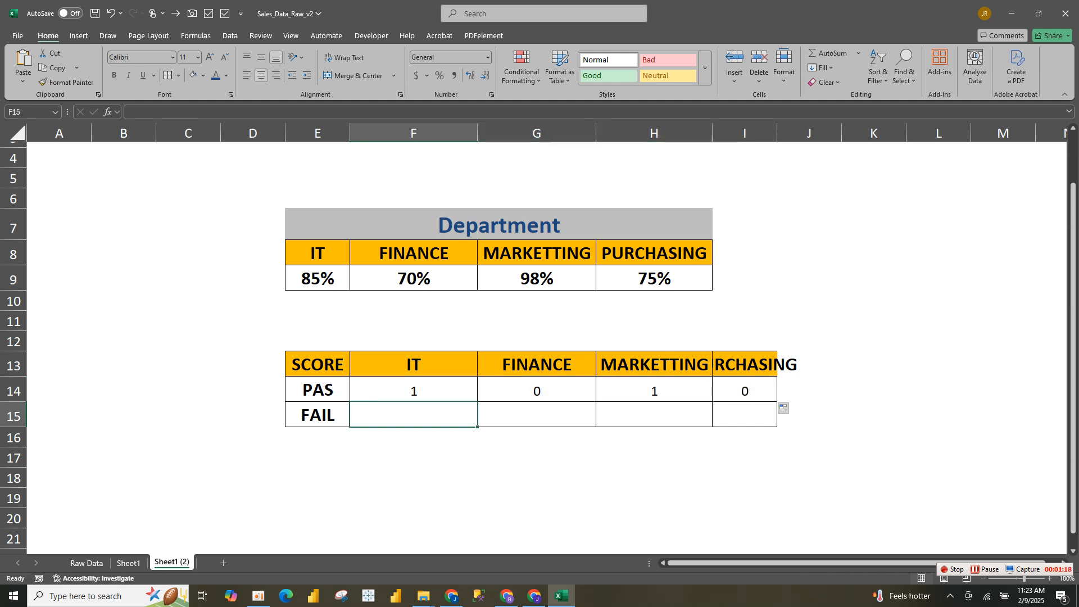
{"action": "type", "text": "="}
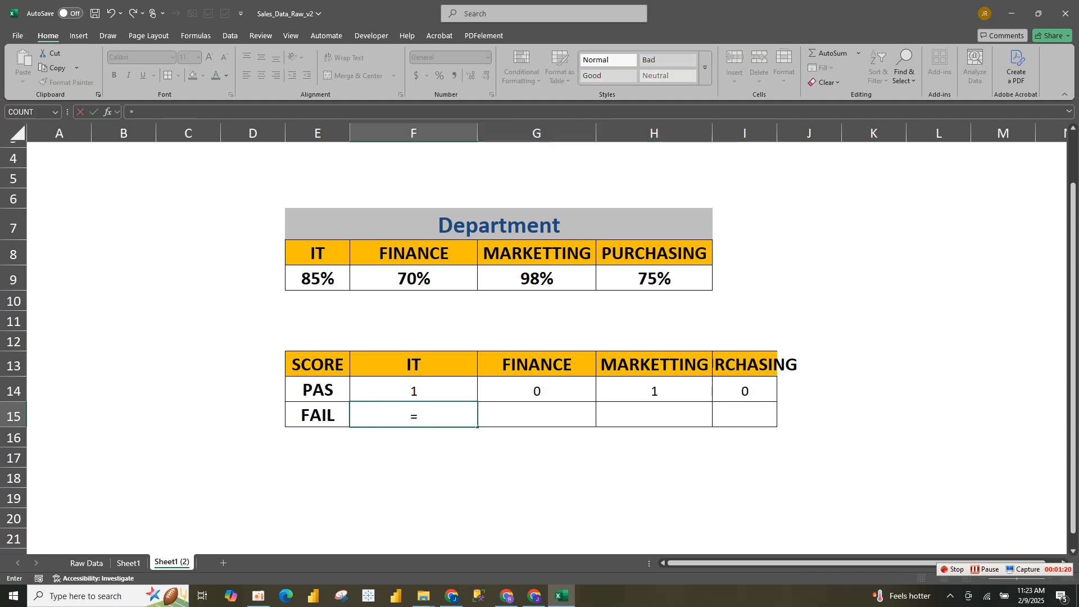
{"action": "type", "text": "IF"}
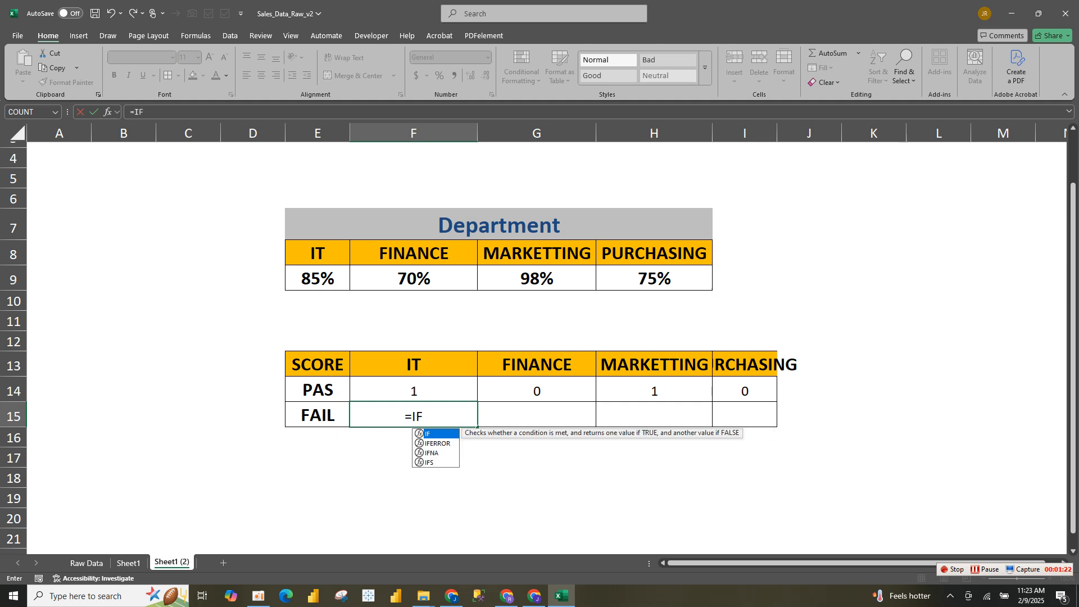
{"action": "type", "text": "("}
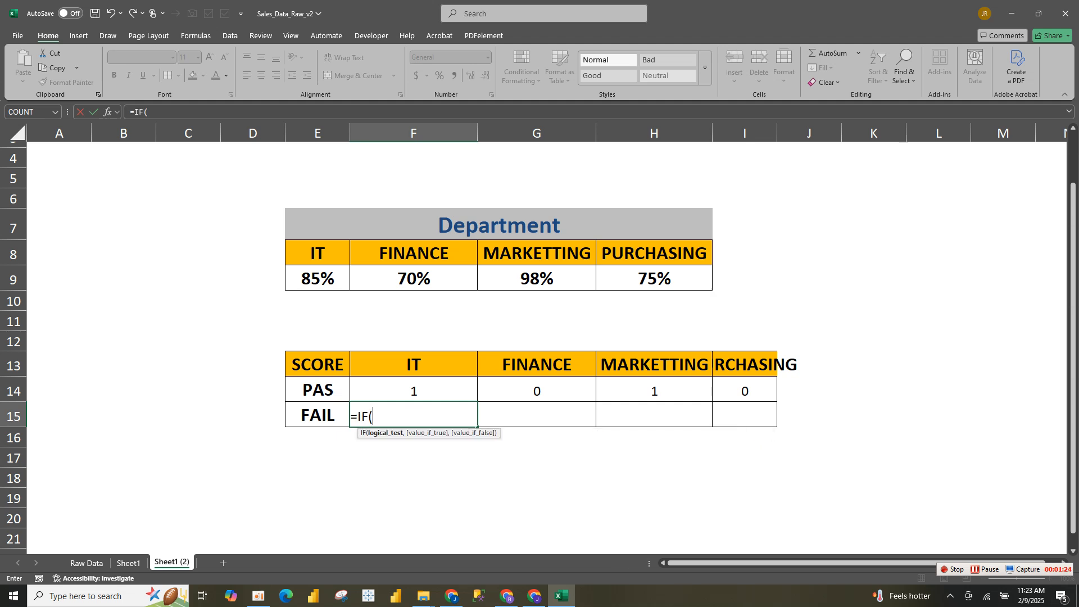
{"action": "left_click", "coordinate": [318, 279]}
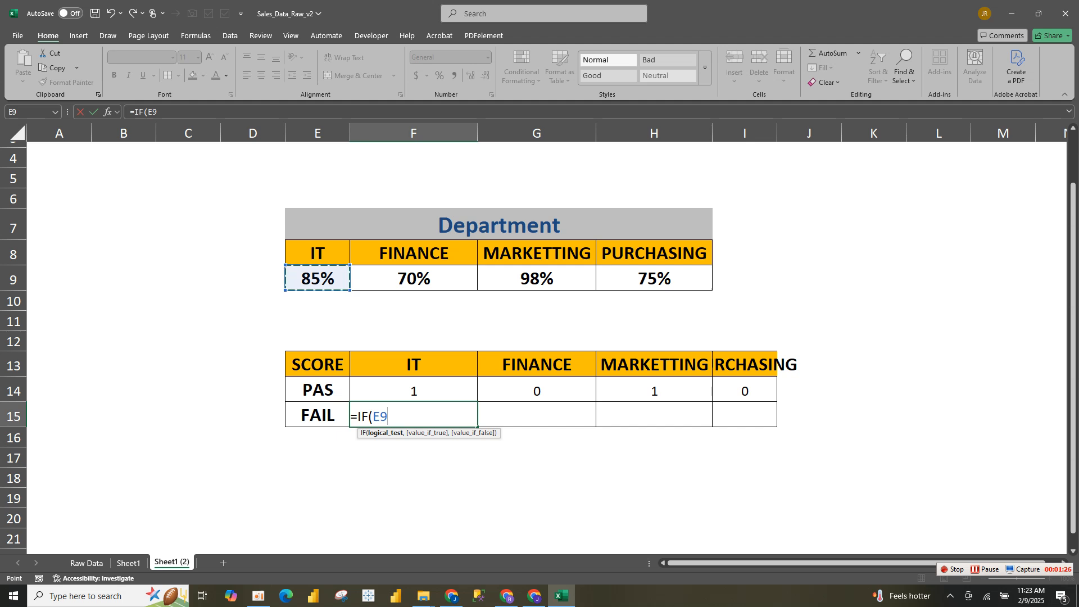
{"action": "type", "text": ">=0.8,0,1"}
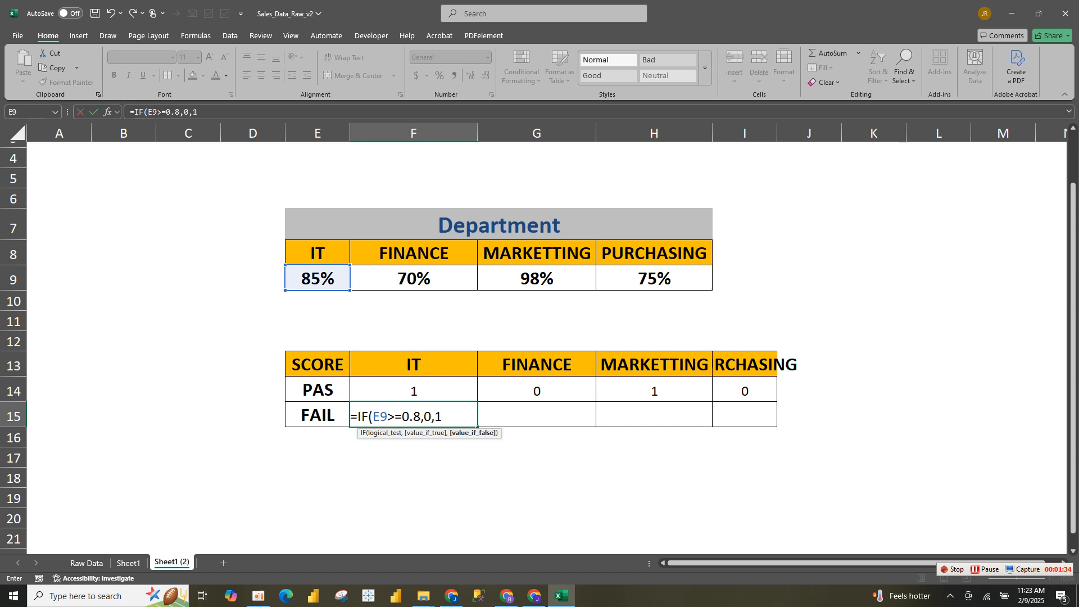
{"action": "type", "text": ")"}
{"action": "key", "text": "Return"}
{"action": "left_click", "coordinate": [414, 416]}
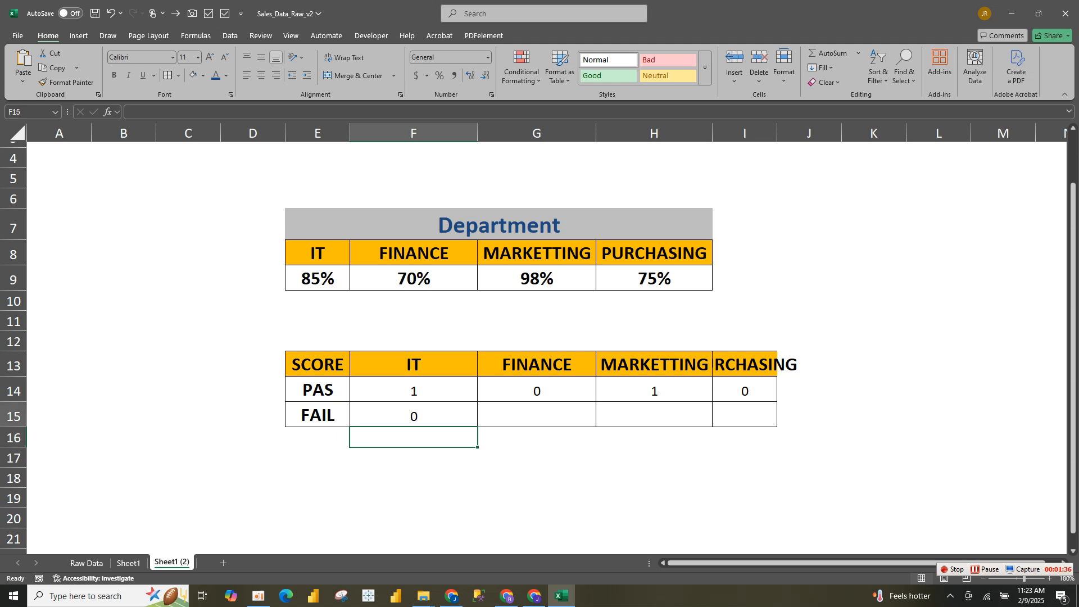
{"action": "left_click_drag", "start_coordinate": [477, 427], "coordinate": [744, 418]}
{"action": "left_click", "coordinate": [413, 458]}
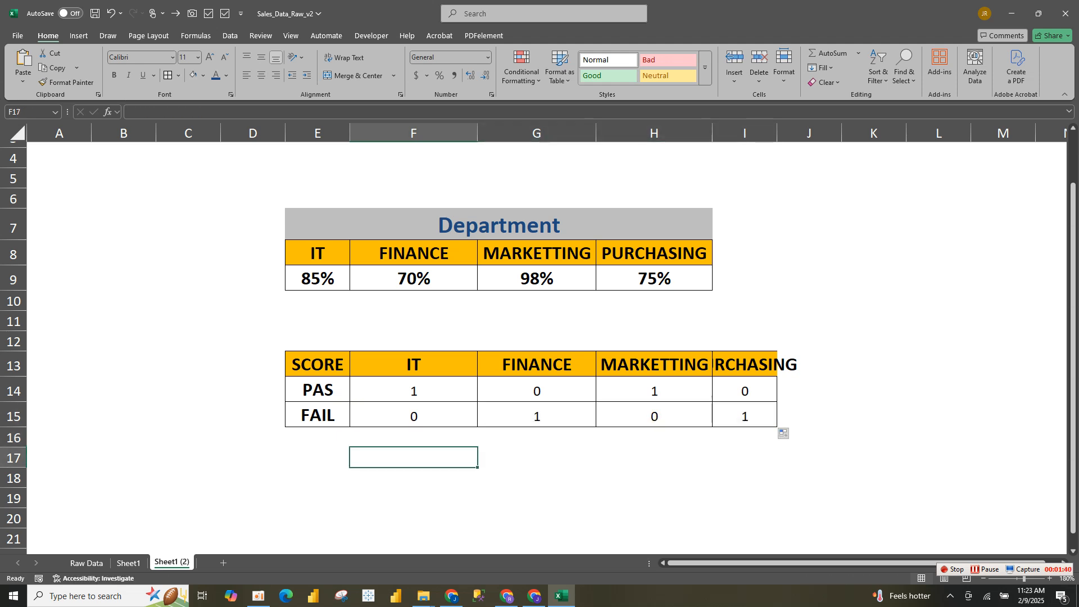
Insert a 2-D clustered column chart from the score table E13:I15 and enlarge it slightly
{"action": "left_click_drag", "start_coordinate": [318, 364], "coordinate": [745, 416]}
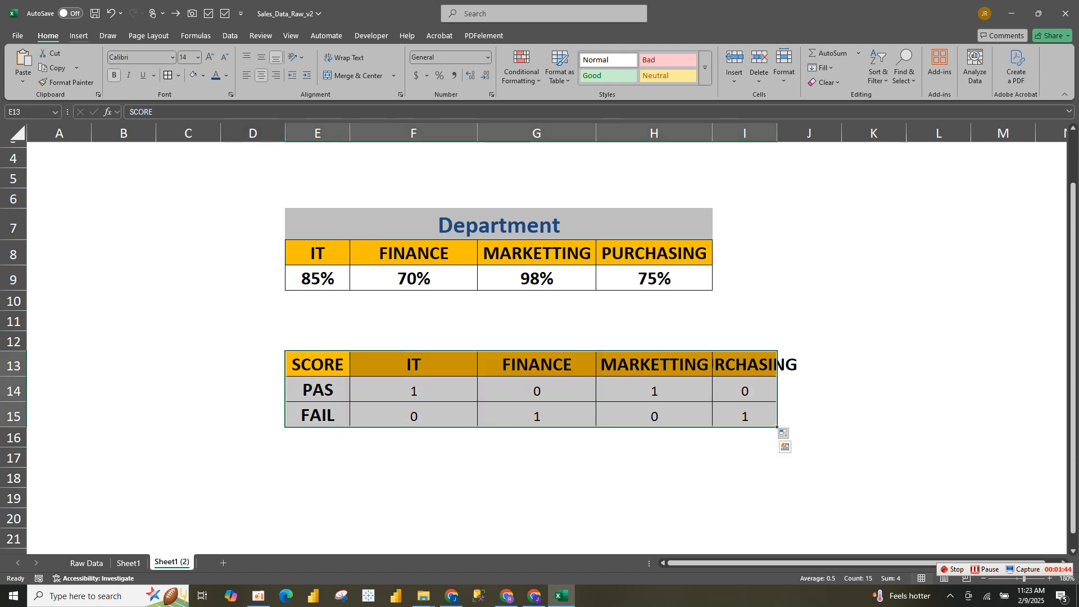
{"action": "left_click", "coordinate": [79, 36]}
{"action": "left_click", "coordinate": [403, 53]}
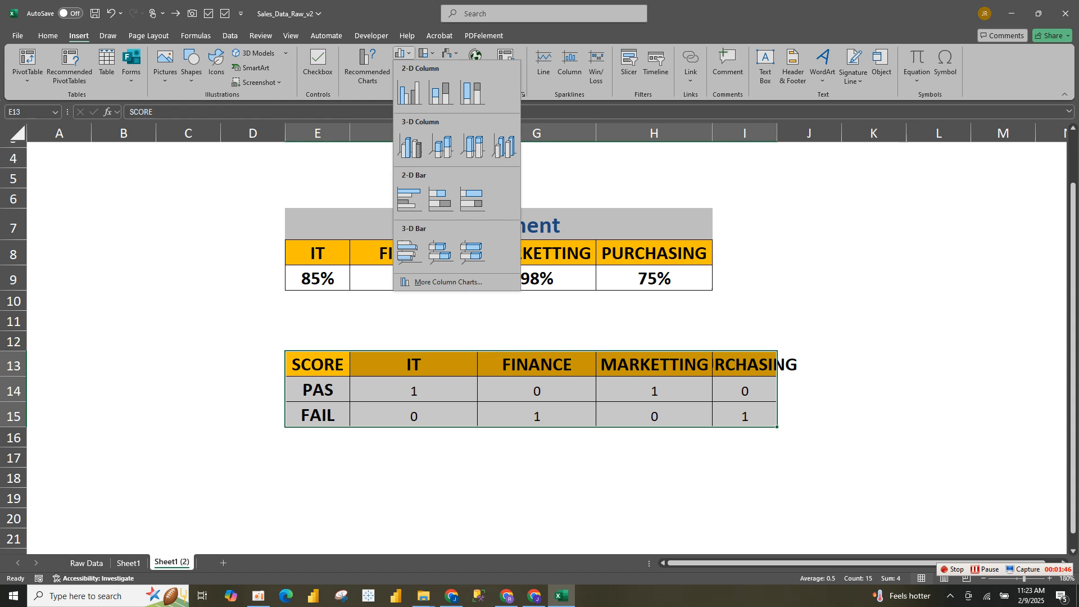
{"action": "left_click", "coordinate": [409, 91]}
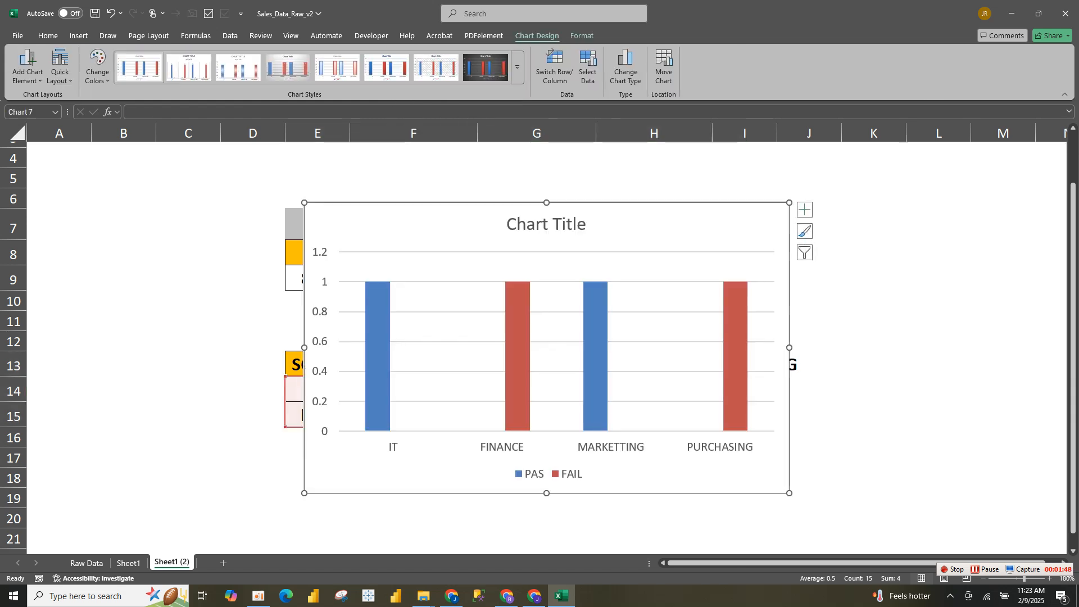
{"action": "left_click_drag", "start_coordinate": [789, 493], "coordinate": [785, 462]}
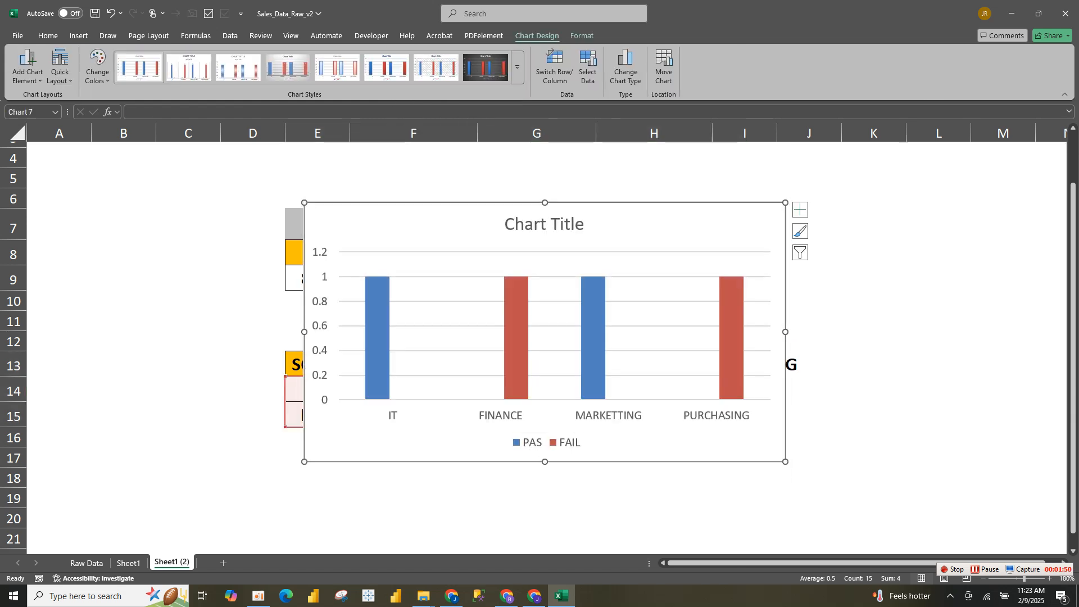
{"action": "left_click", "coordinate": [823, 226]}
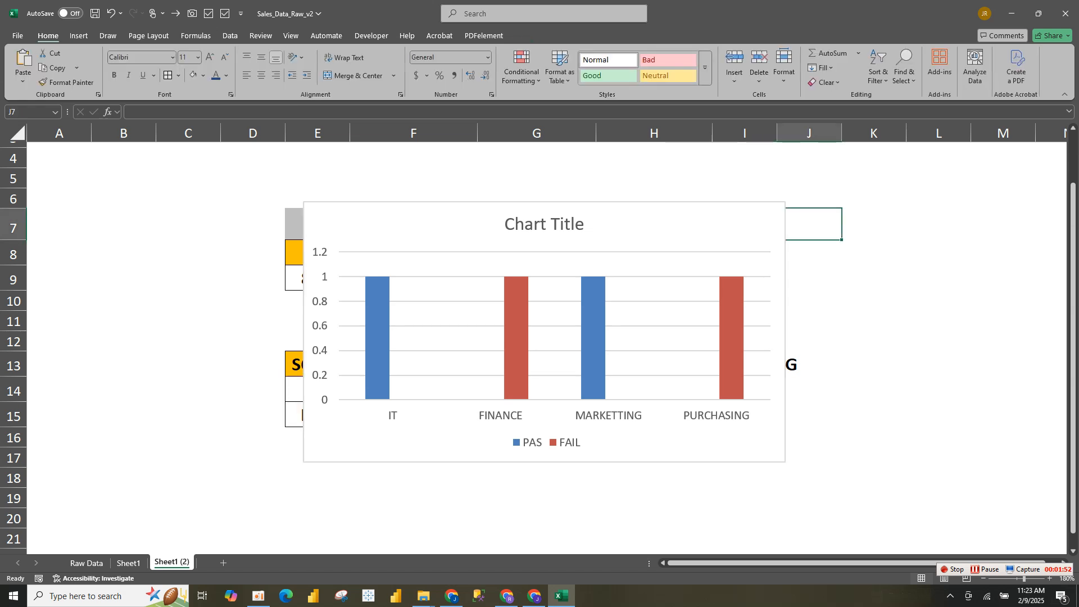
{"action": "left_click", "coordinate": [663, 314]}
{"action": "left_click_drag", "start_coordinate": [785, 461], "coordinate": [814, 498]}
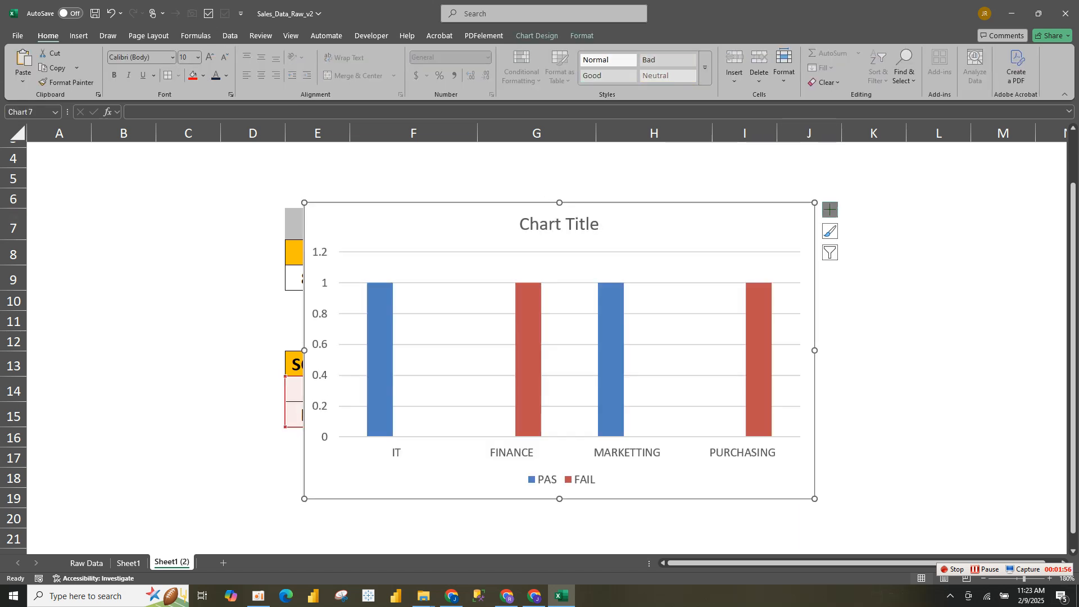
Remove the gridlines, the legend and the vertical axis from the column chart
{"action": "left_click", "coordinate": [830, 210]}
{"action": "left_click", "coordinate": [882, 291]}
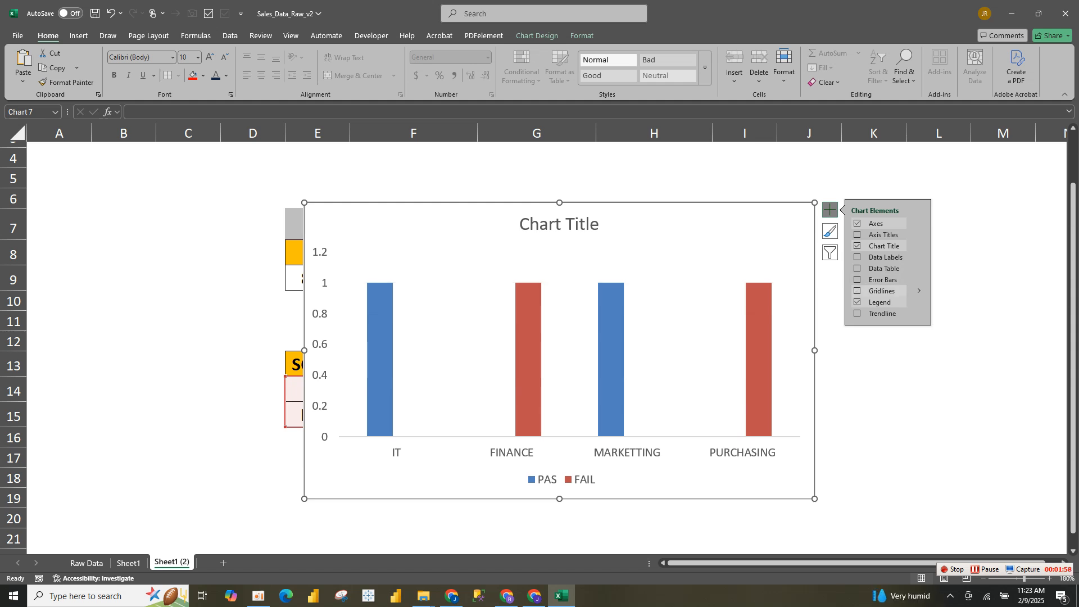
{"action": "left_click", "coordinate": [880, 302]}
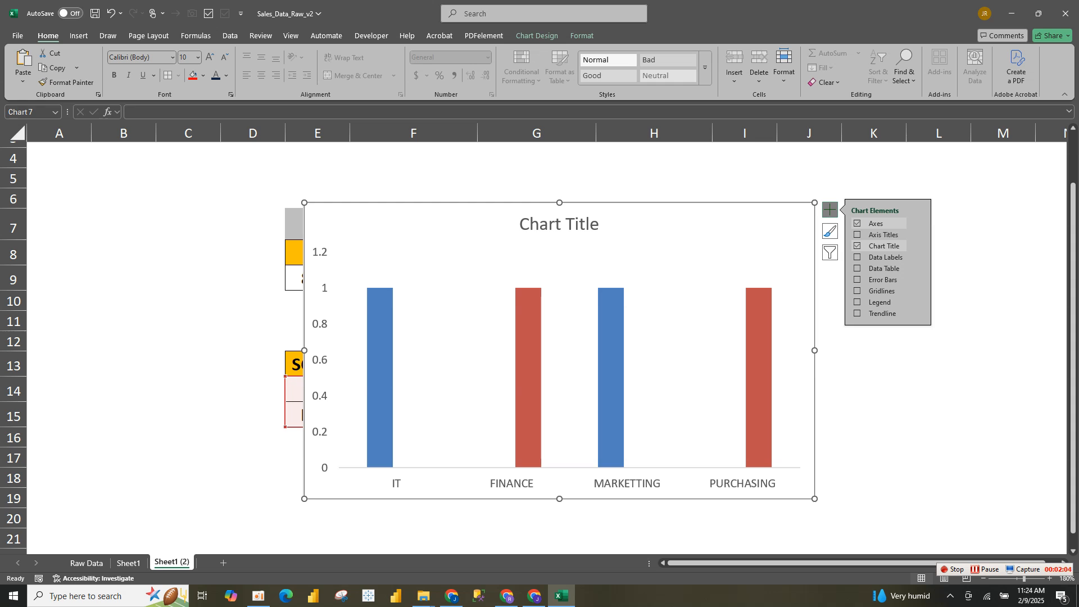
{"action": "left_click", "coordinate": [320, 360]}
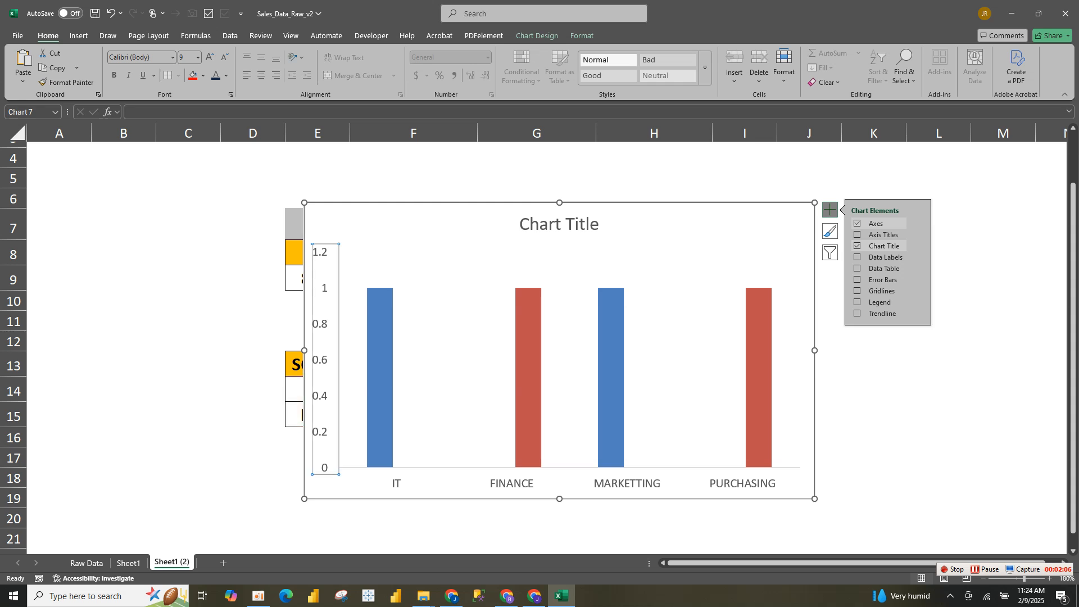
{"action": "key", "text": "Delete"}
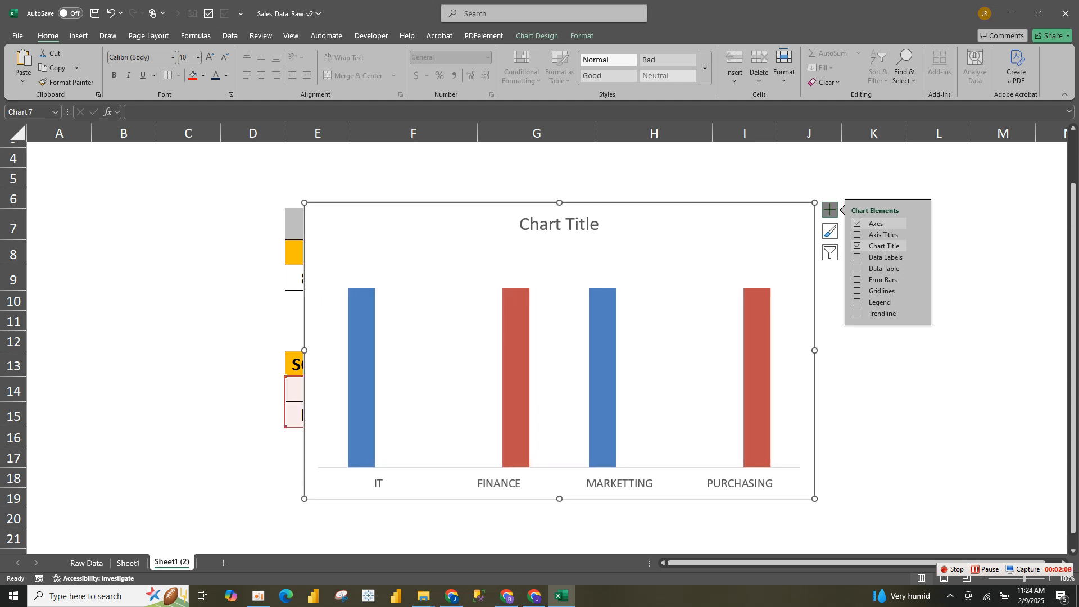
{"action": "left_click", "coordinate": [874, 322]}
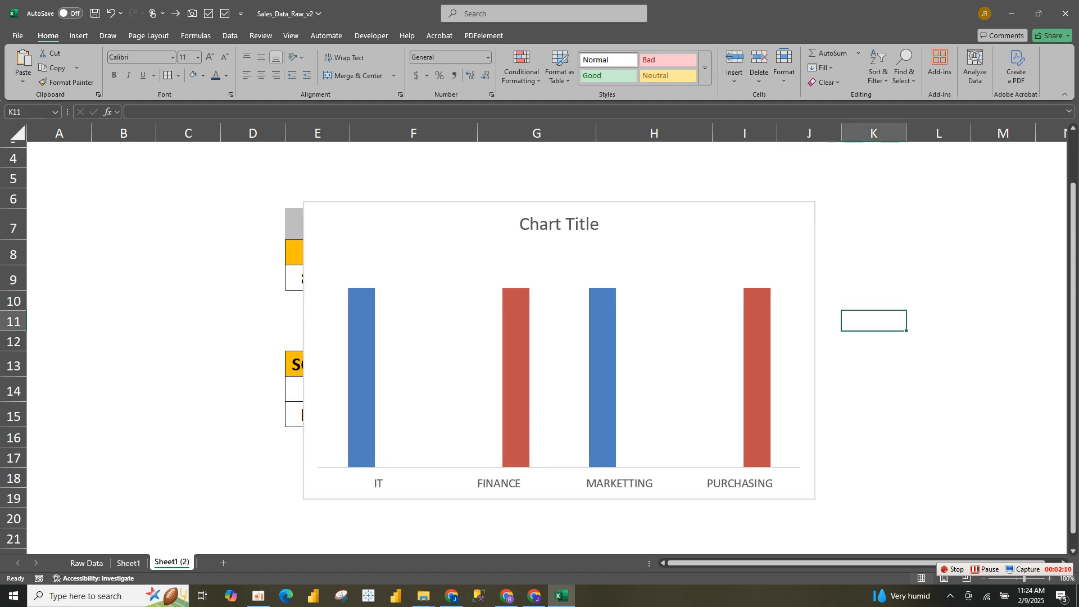
Make the chart shorter and slightly wider, and move it directly below the score table
{"action": "mouse_move", "coordinate": [814, 350]}
{"action": "left_mouse_down"}
{"action": "mouse_move", "coordinate": [803, 350]}
{"action": "mouse_move", "coordinate": [818, 350]}
{"action": "left_mouse_up"}
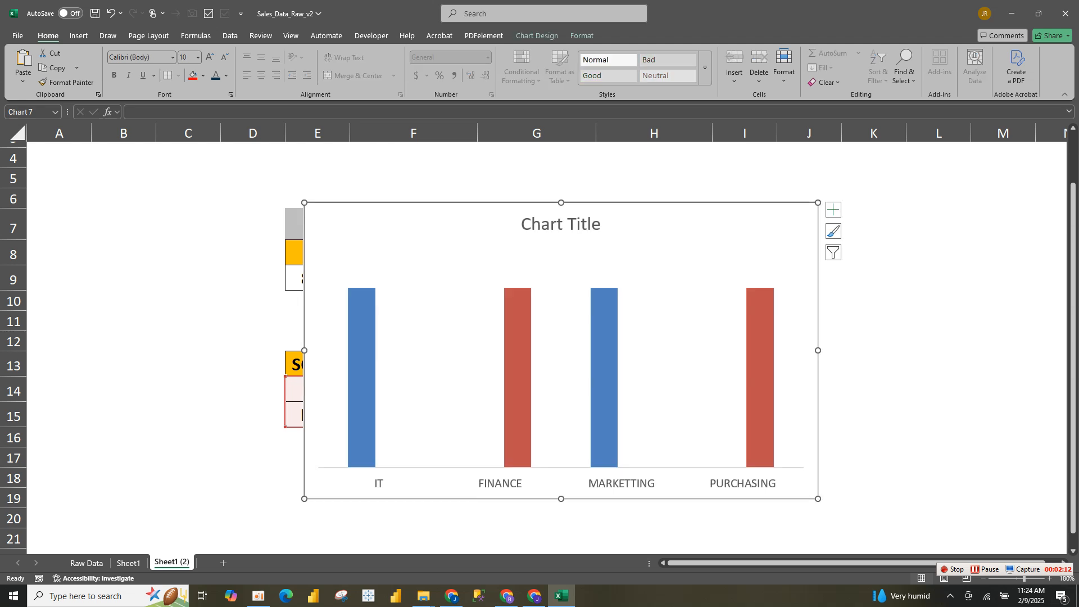
{"action": "left_click_drag", "start_coordinate": [1073, 358], "coordinate": [1073, 358]}
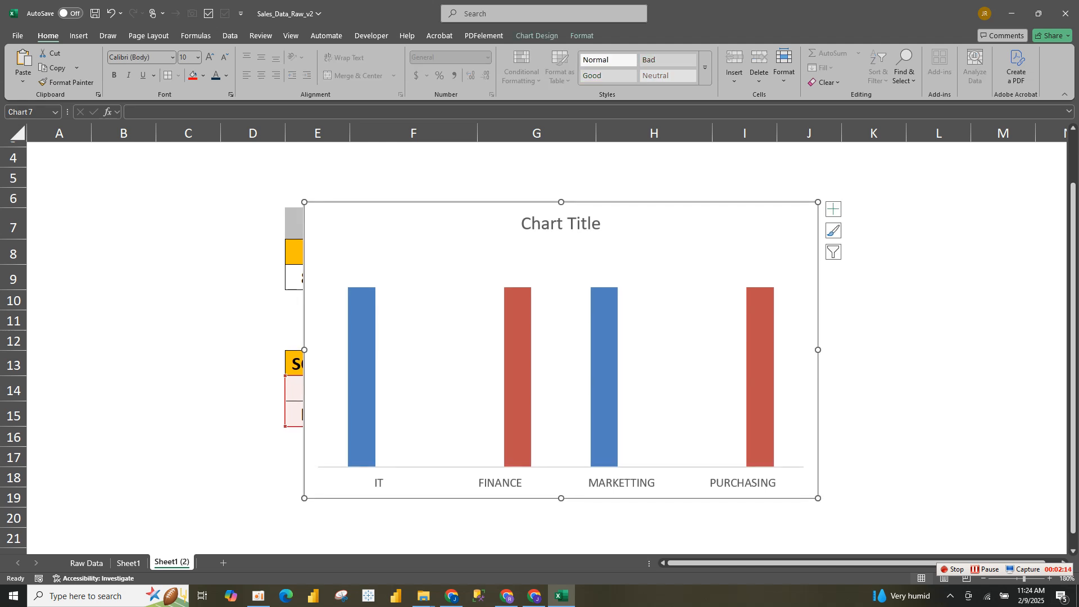
{"action": "left_click_drag", "start_coordinate": [818, 202], "coordinate": [833, 250]}
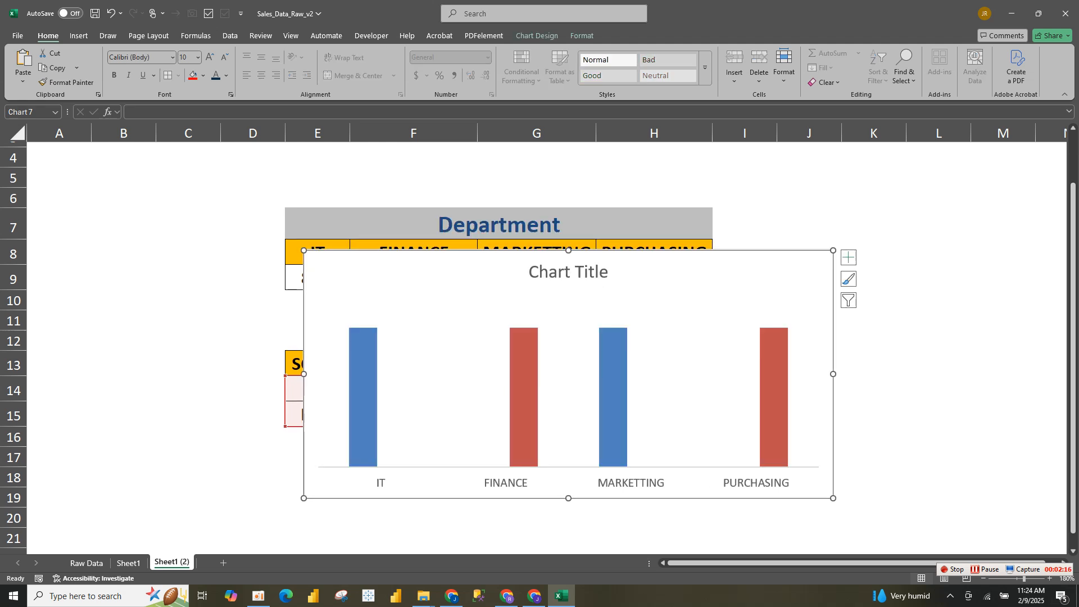
{"action": "left_click_drag", "start_coordinate": [697, 281], "coordinate": [676, 474]}
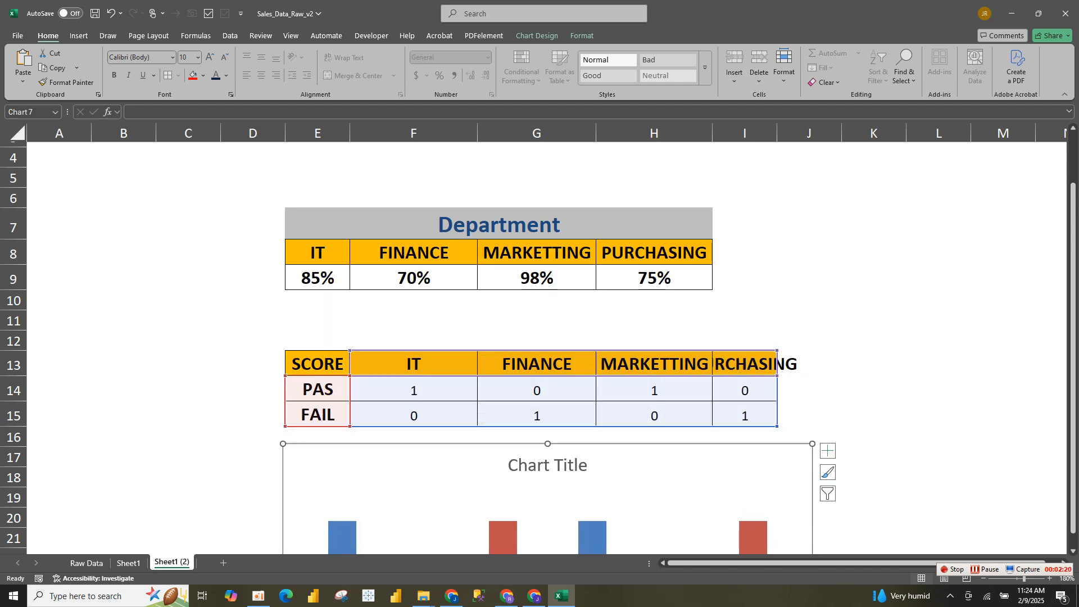
Replace the column chart's default title with SCORECARD
{"action": "scroll", "coordinate": [1073, 450], "scroll_direction": "down", "scroll_amount": 6}
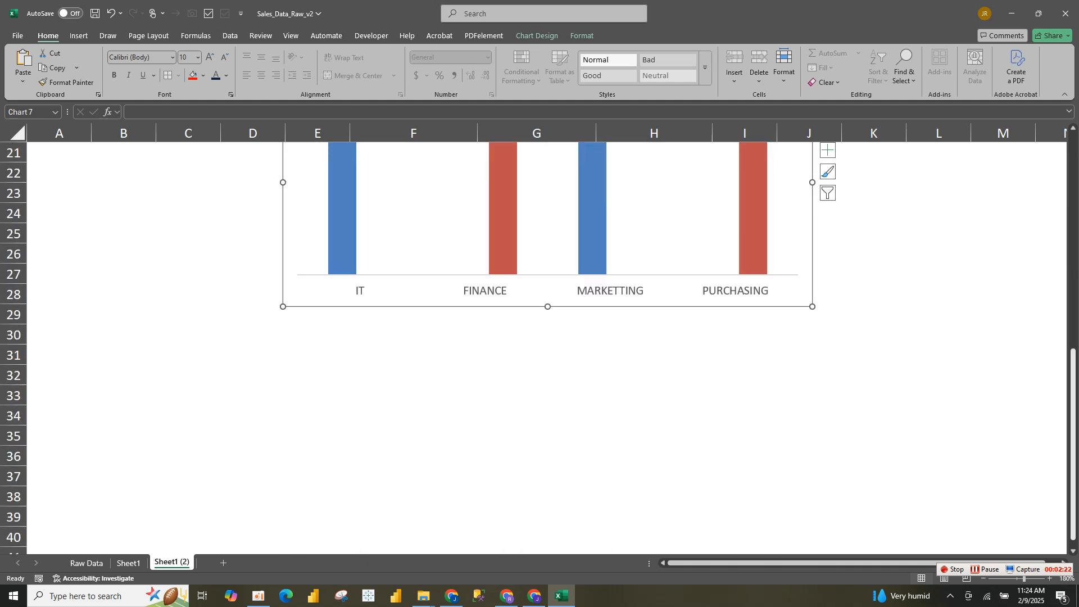
{"action": "left_click_drag", "start_coordinate": [1073, 457], "coordinate": [1072, 342]}
{"action": "left_click", "coordinate": [548, 312]}
{"action": "triple_click", "coordinate": [548, 312]}
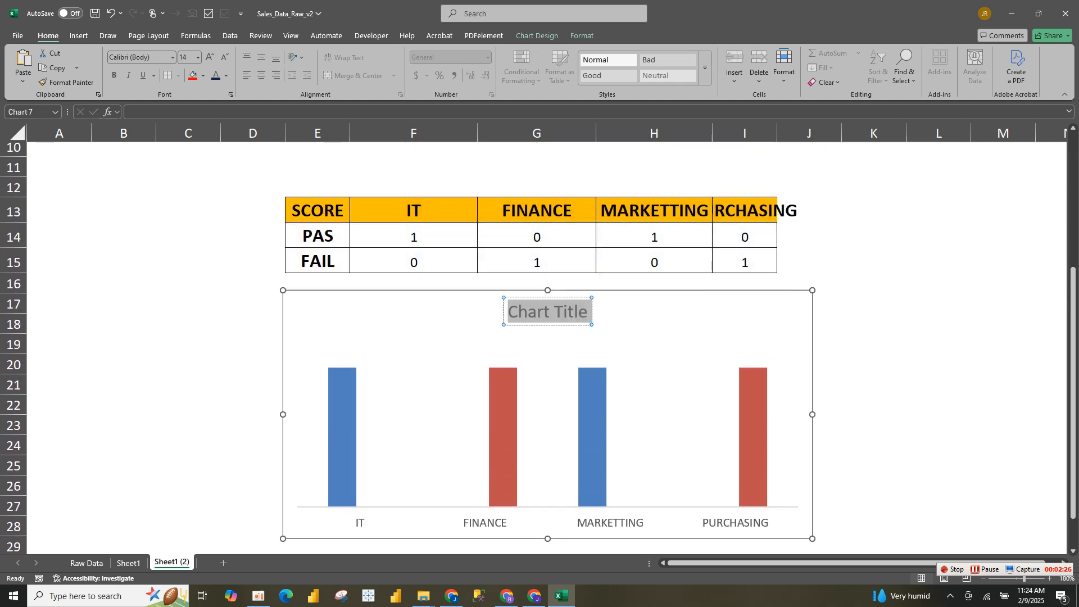
{"action": "type", "text": "SCO"}
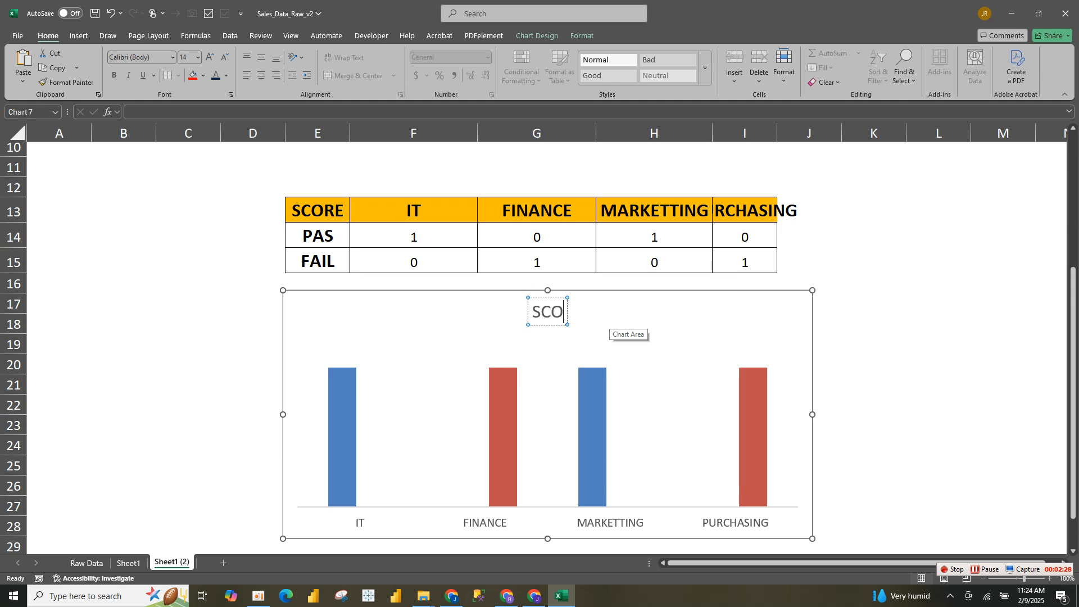
{"action": "type", "text": "RECARD"}
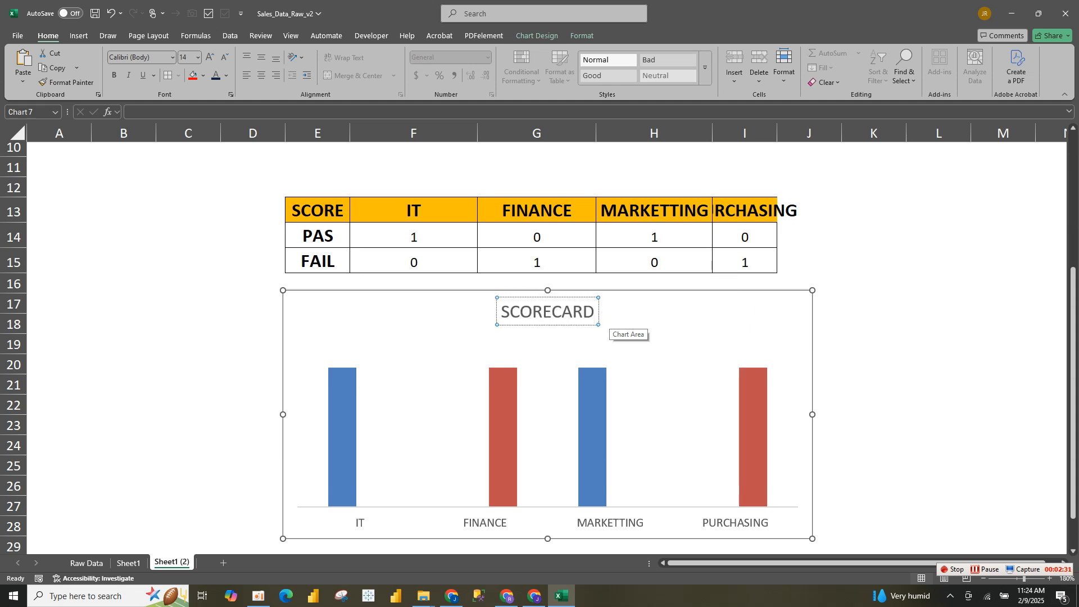
Make the SCORECARD chart title bold, larger and dark blue
{"action": "key", "text": "ctrl+a"}
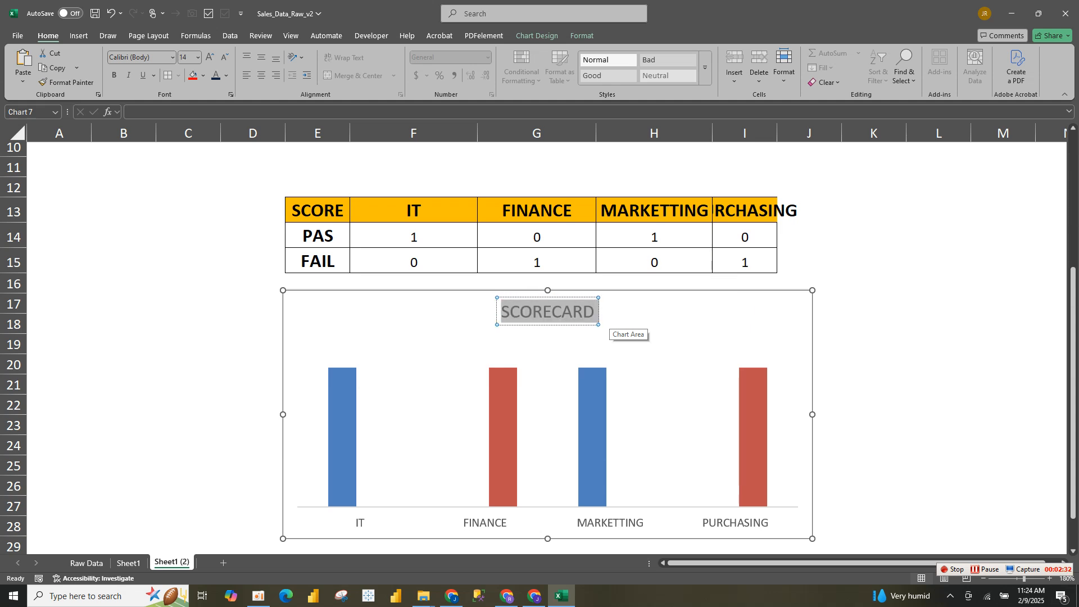
{"action": "key", "text": "ctrl+b"}
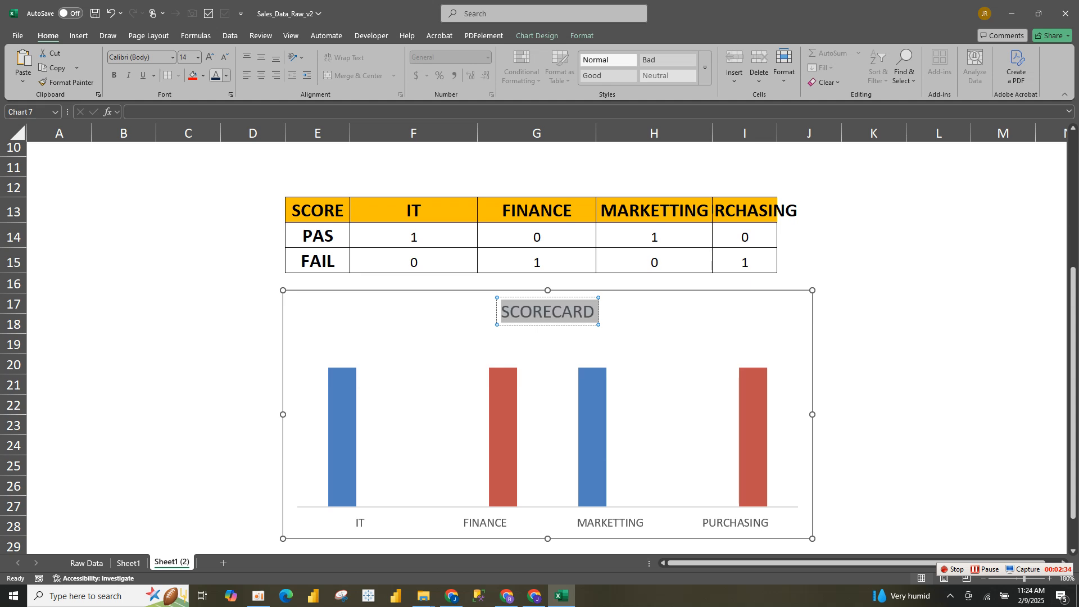
{"action": "key", "text": "ctrl+shift+period"}
{"action": "key", "text": "ctrl+shift+period"}
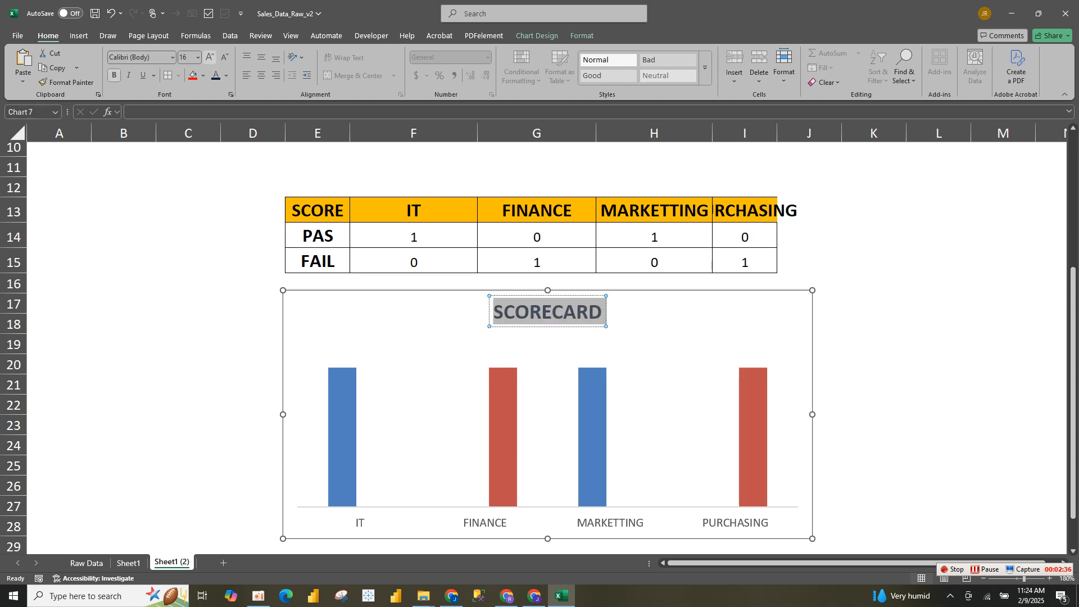
Extend the chart's plot area upward to the level of the title so the columns become taller
{"action": "left_click", "coordinate": [342, 431]}
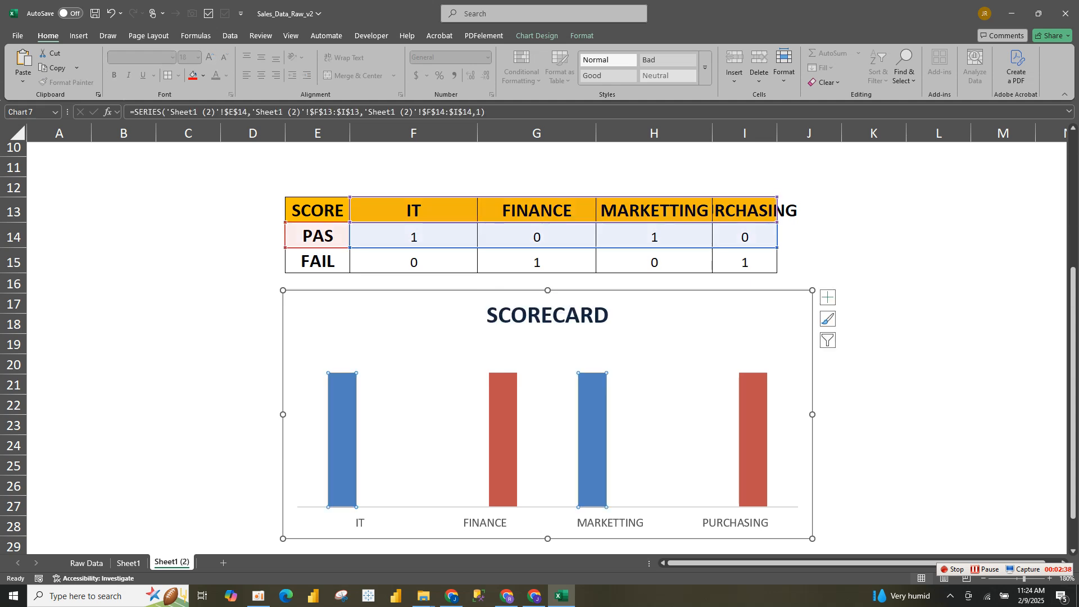
{"action": "left_click", "coordinate": [544, 371]}
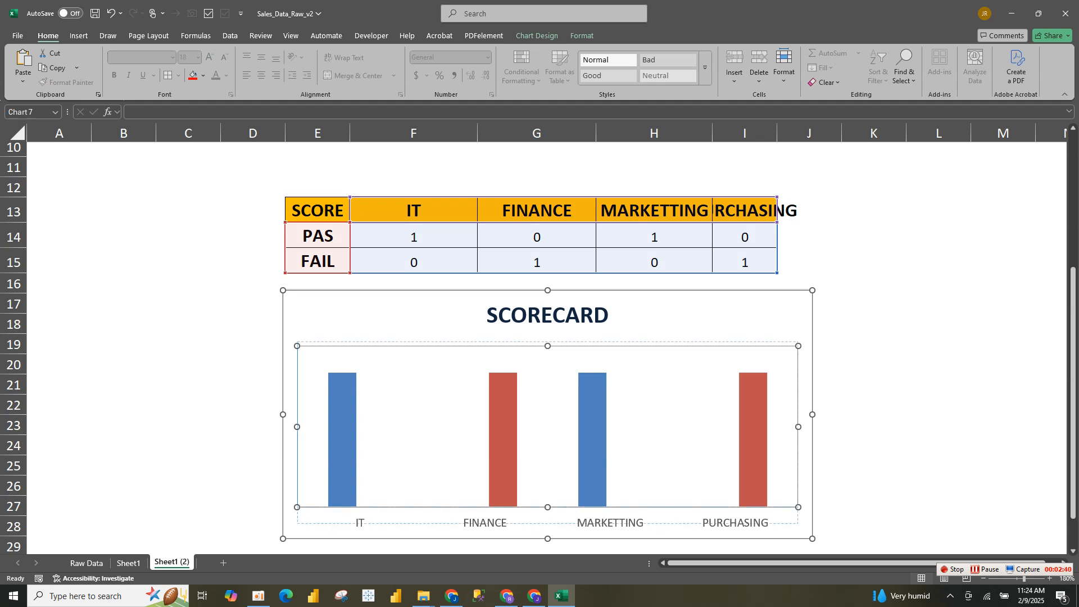
{"action": "left_click_drag", "start_coordinate": [548, 346], "coordinate": [547, 317]}
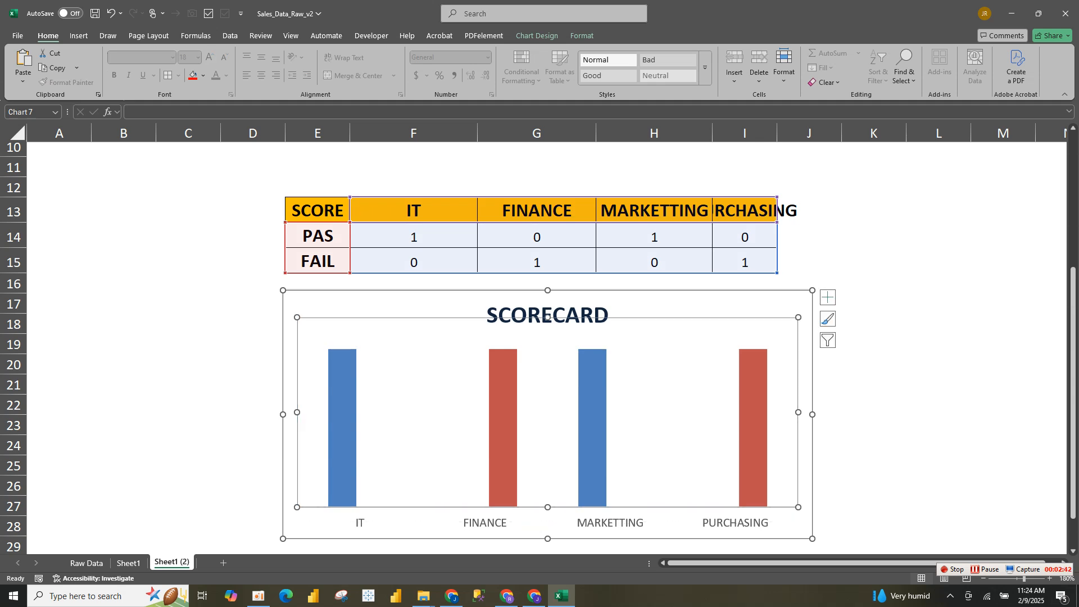
{"action": "left_click", "coordinate": [251, 364]}
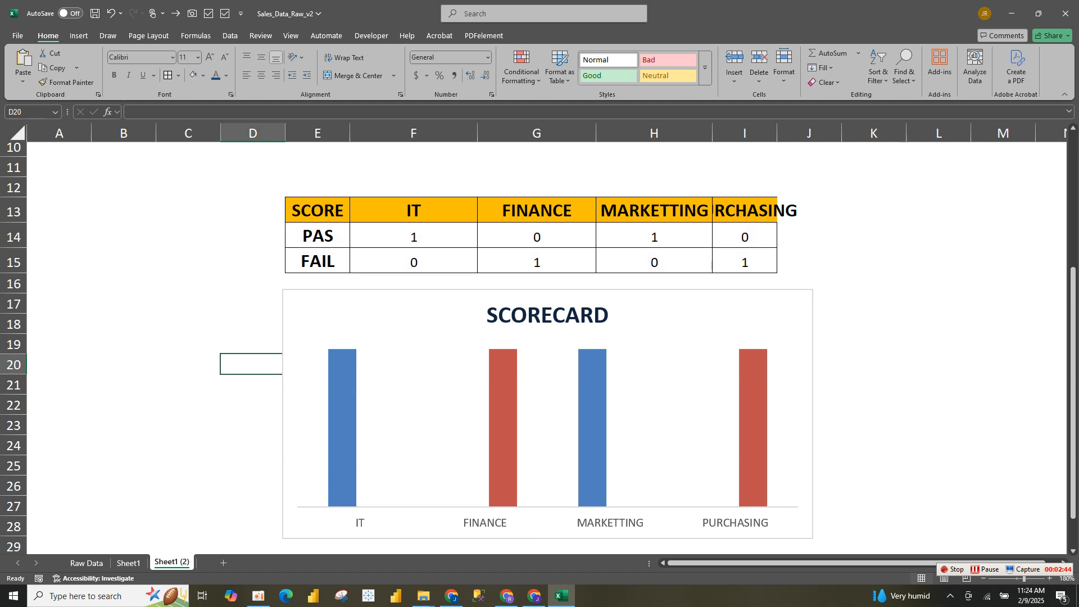
Insert the solid circled cross and solid circled check mark stock icons from the Signs And Symbols category
{"action": "left_click", "coordinate": [189, 283]}
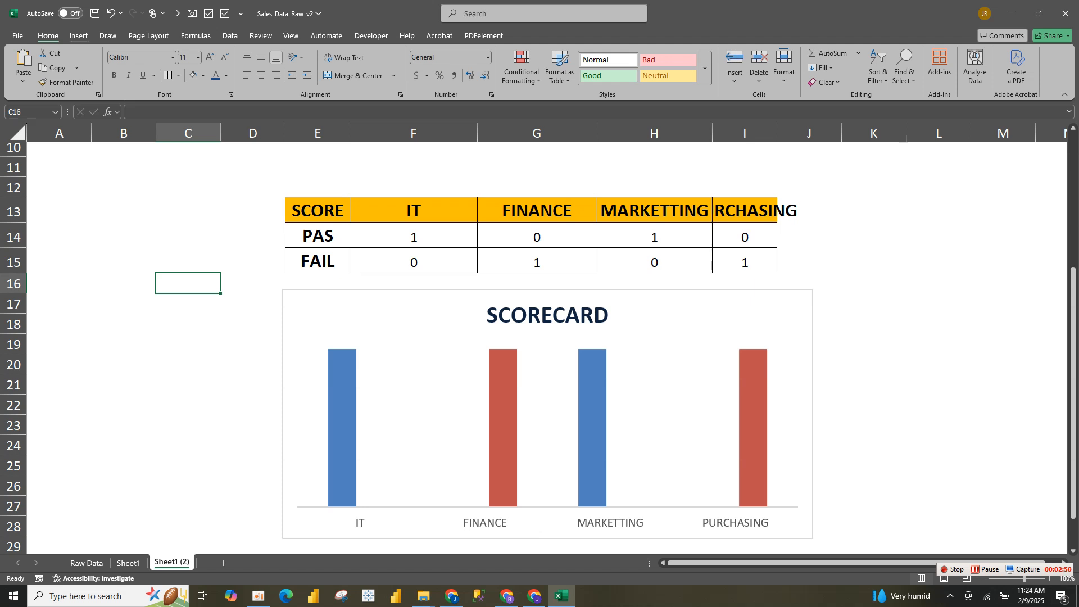
{"action": "left_click", "coordinate": [78, 36]}
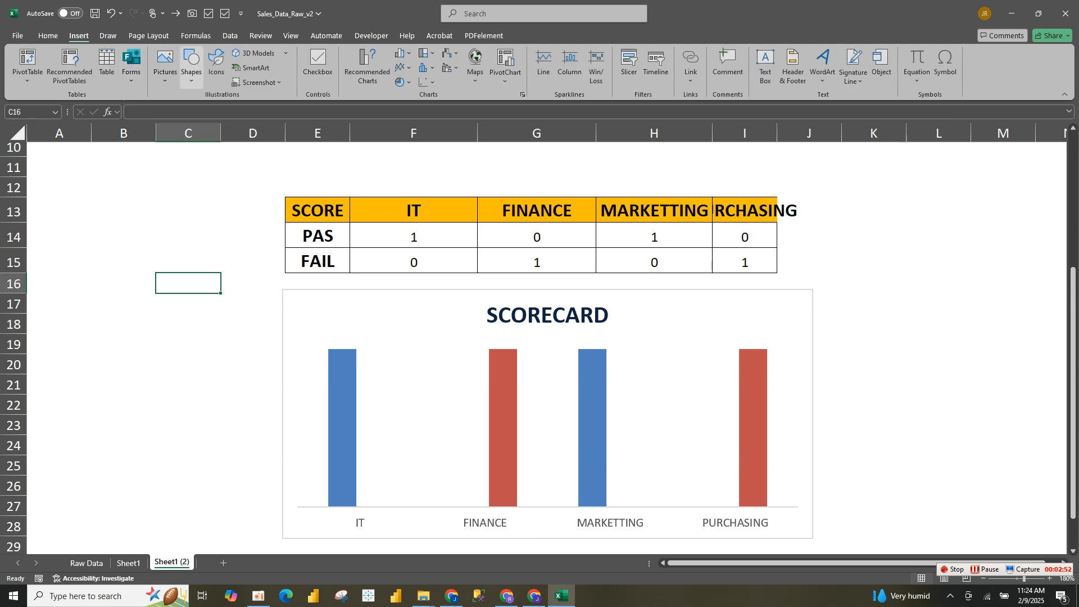
{"action": "left_click", "coordinate": [216, 66]}
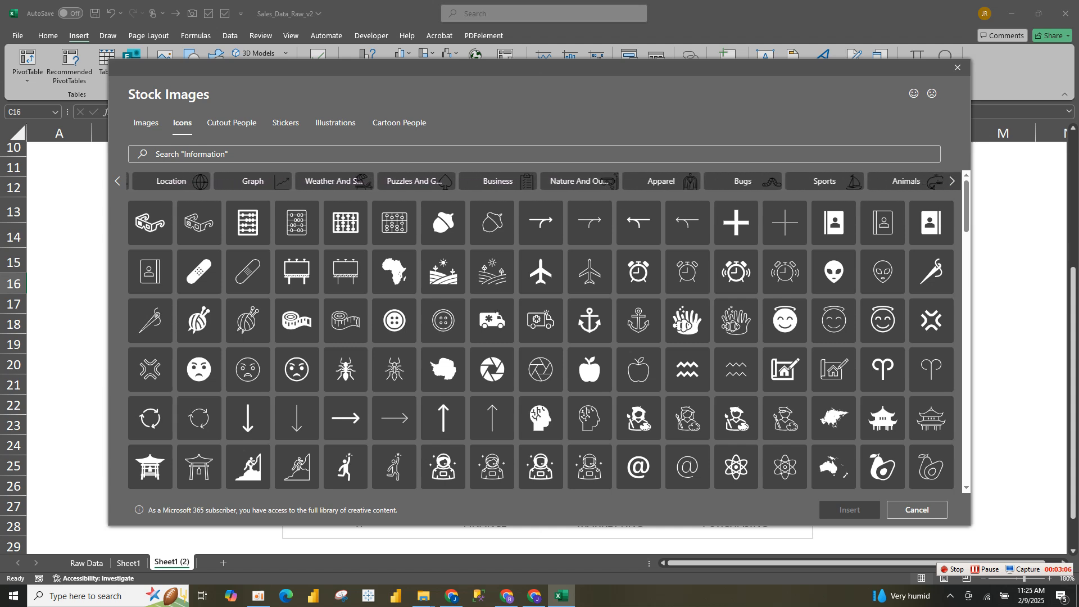
{"action": "left_click", "coordinate": [813, 181]}
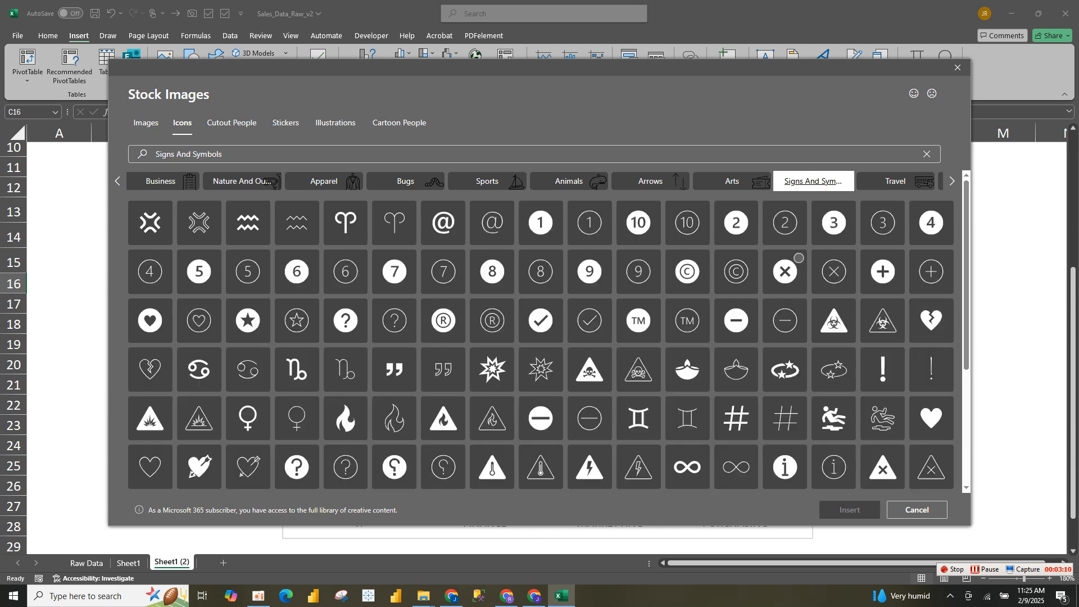
{"action": "left_click", "coordinate": [786, 272]}
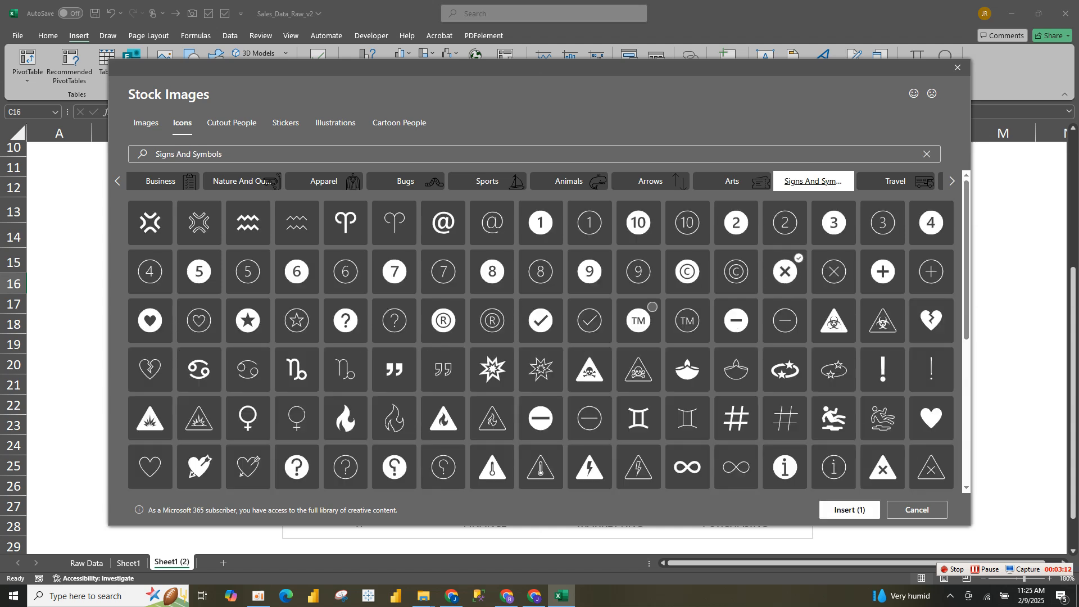
{"action": "left_click", "coordinate": [540, 320]}
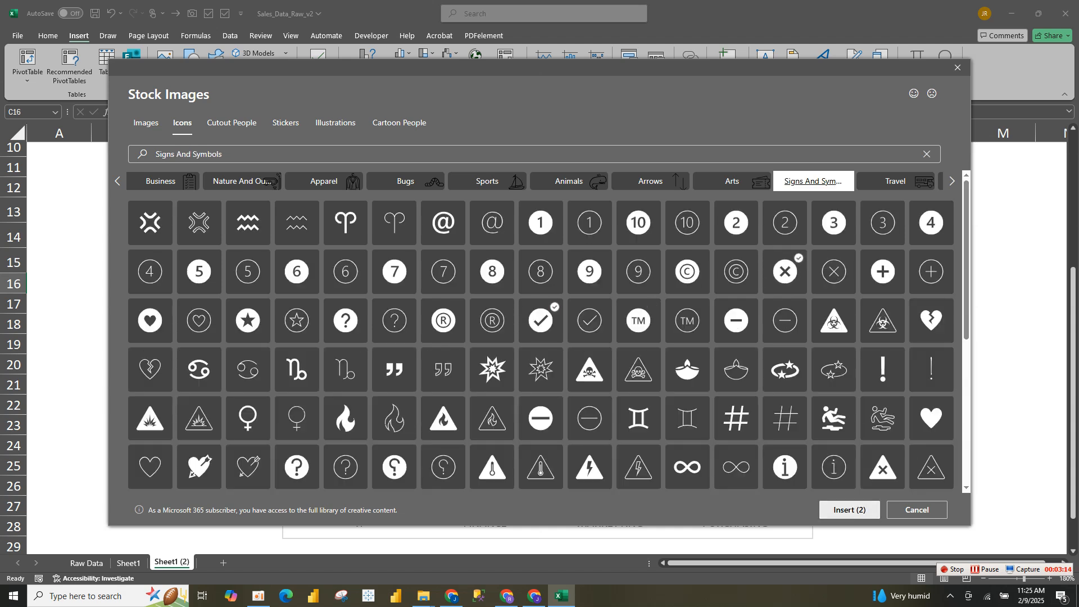
{"action": "left_click", "coordinate": [849, 510]}
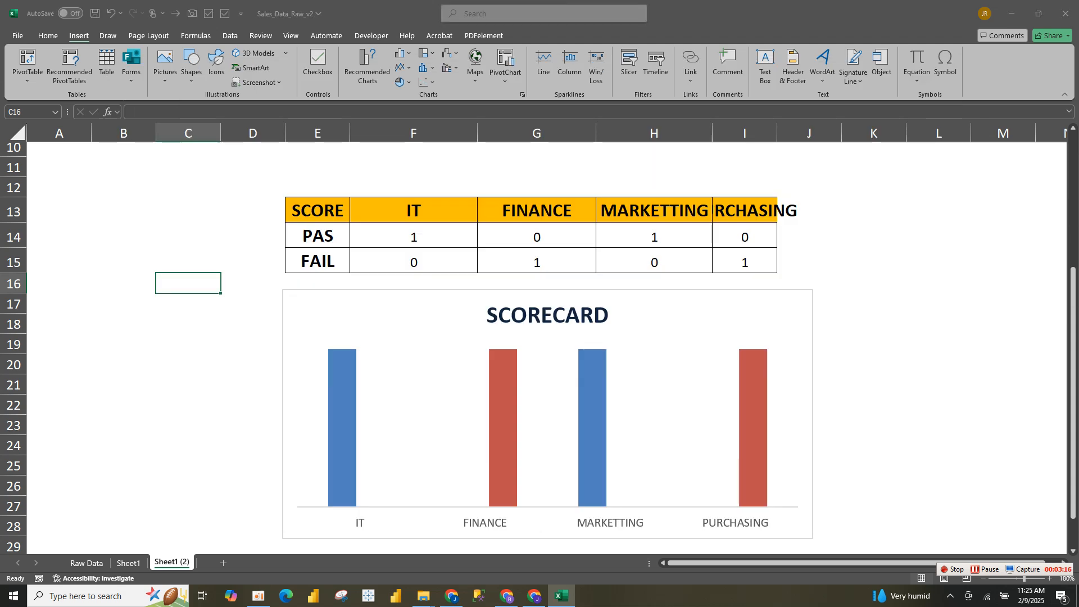
Place the check and cross icons side by side in the empty cells beside the chart, with the check first
{"action": "left_click", "coordinate": [123, 259]}
{"action": "left_click_drag", "start_coordinate": [225, 343], "coordinate": [121, 322]}
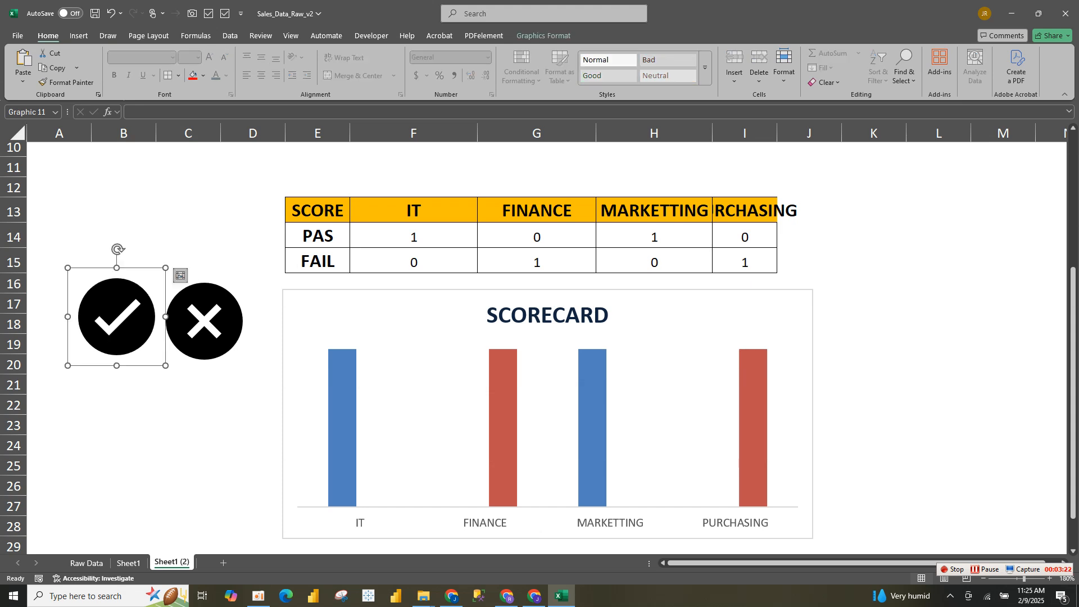
{"action": "left_click", "coordinate": [205, 322]}
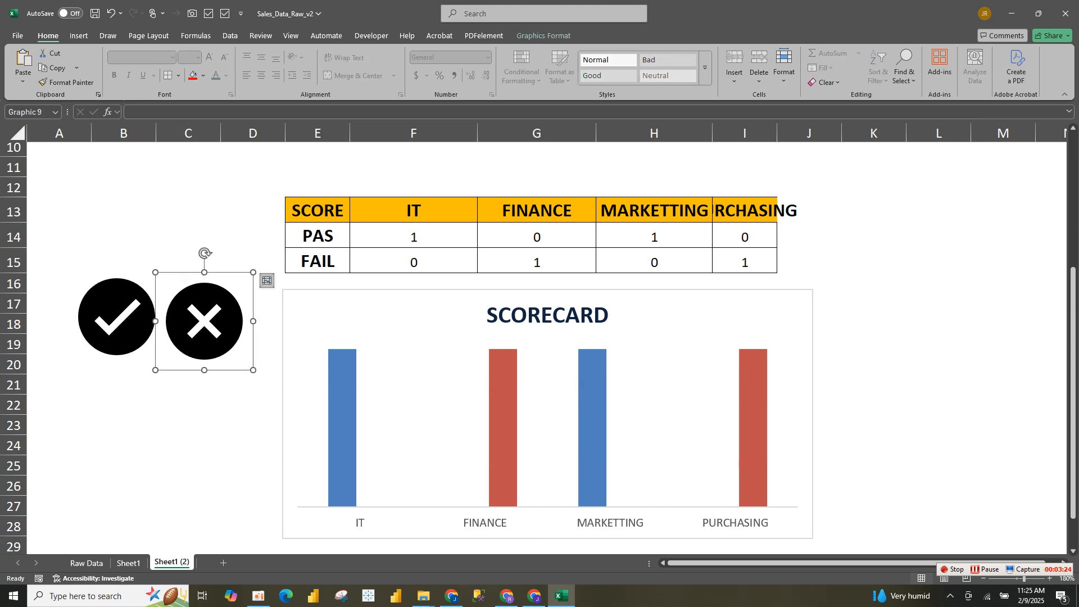
{"action": "left_click", "coordinate": [116, 317], "text": "ctrl"}
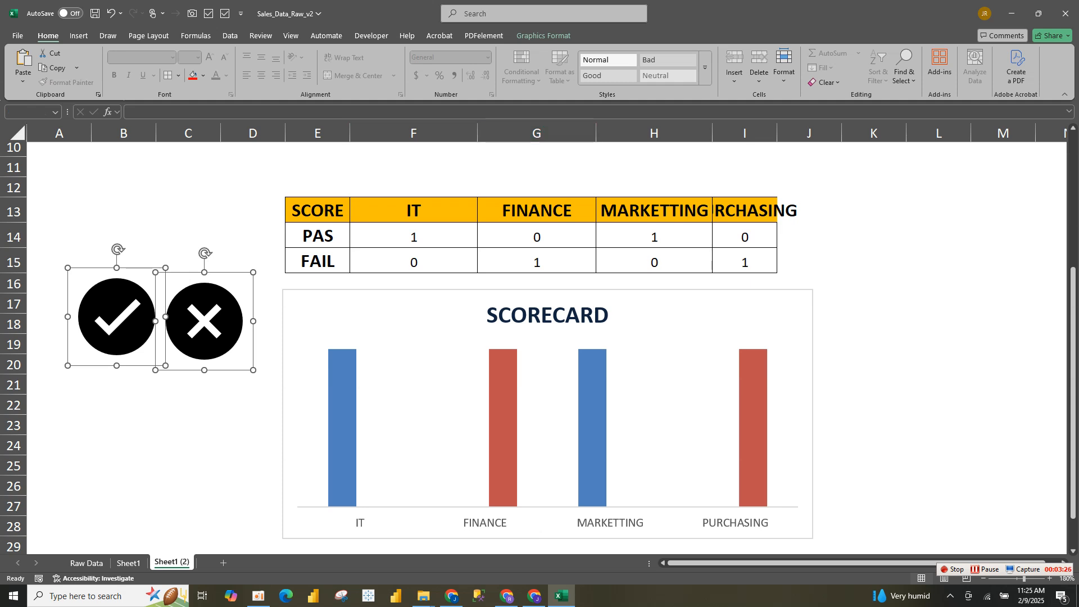
{"action": "left_click", "coordinate": [253, 235]}
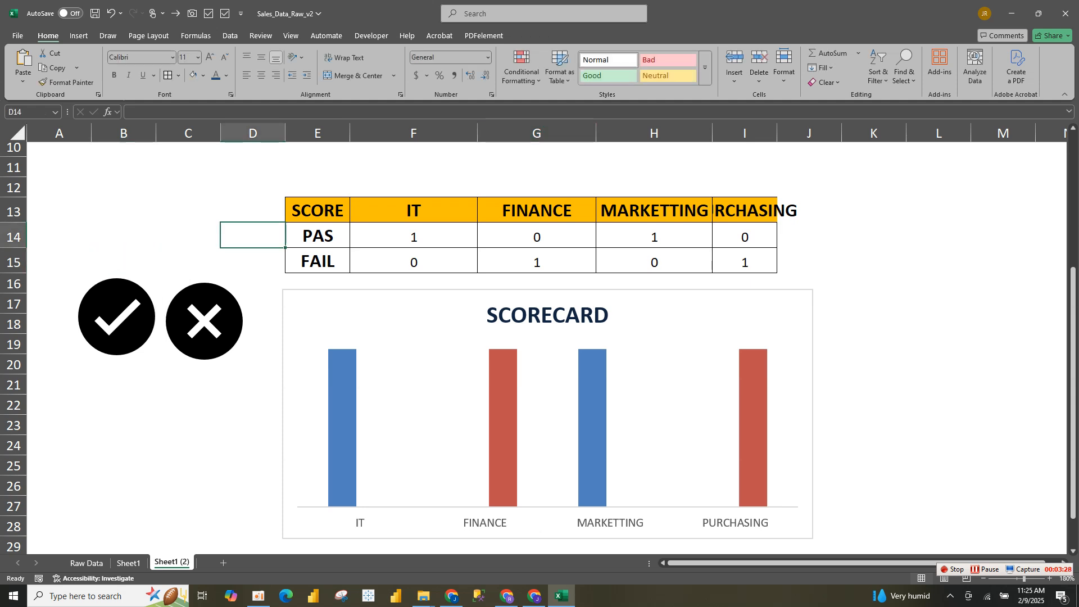
{"action": "left_click", "coordinate": [394, 320]}
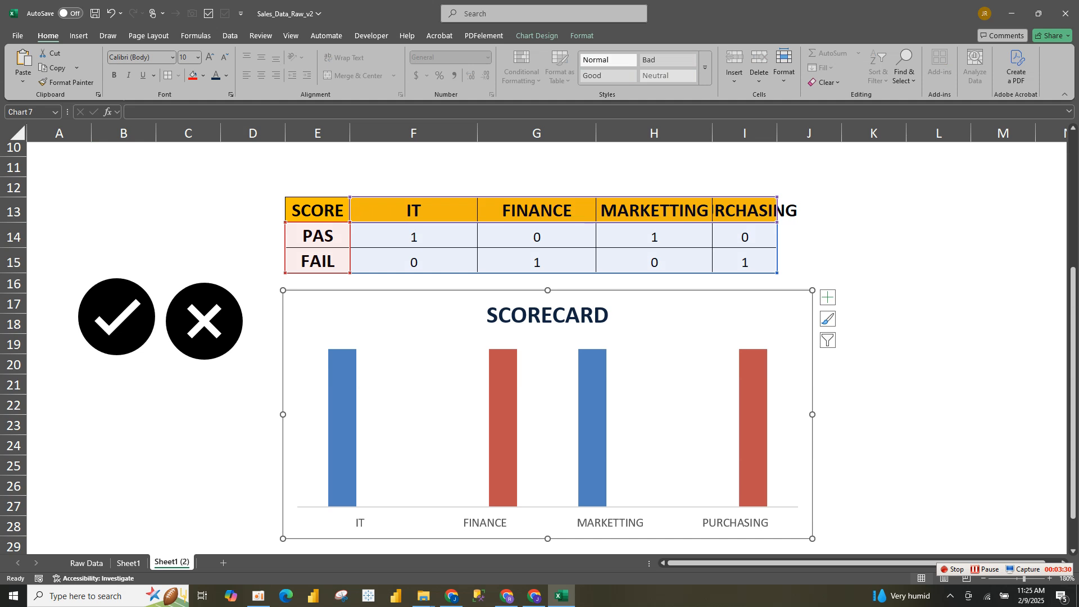
Fill the cross icon with standard red and the check icon with standard green
{"action": "left_click", "coordinate": [204, 321]}
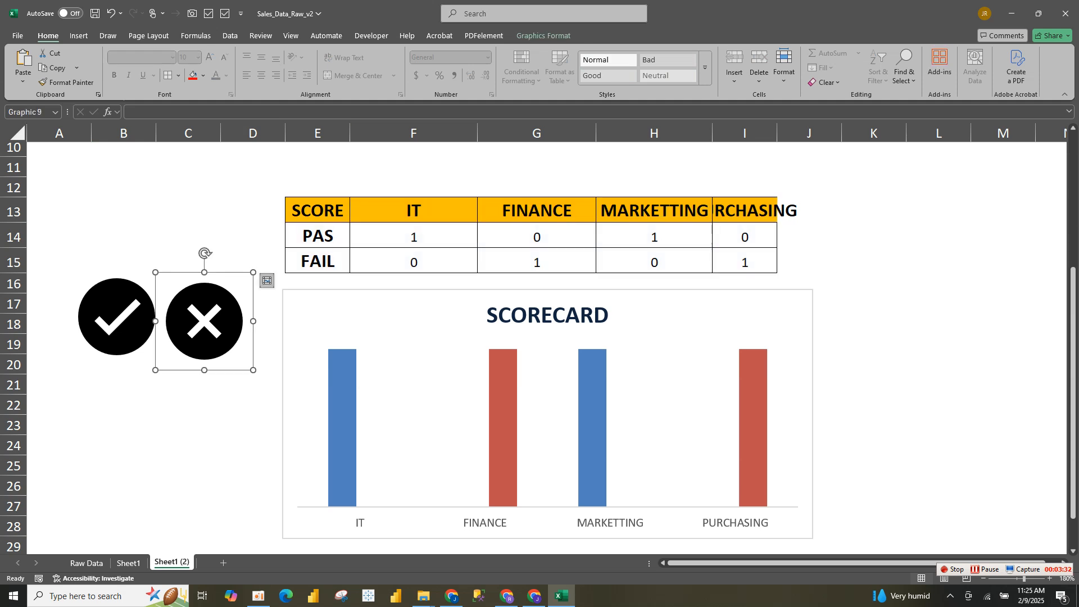
{"action": "left_click", "coordinate": [543, 36]}
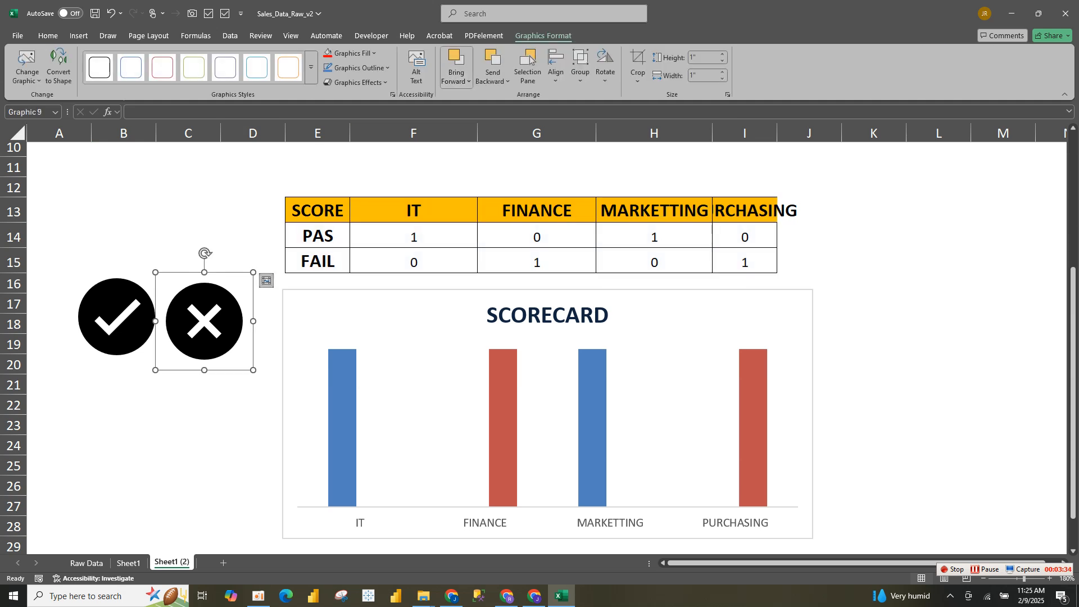
{"action": "left_click", "coordinate": [374, 53]}
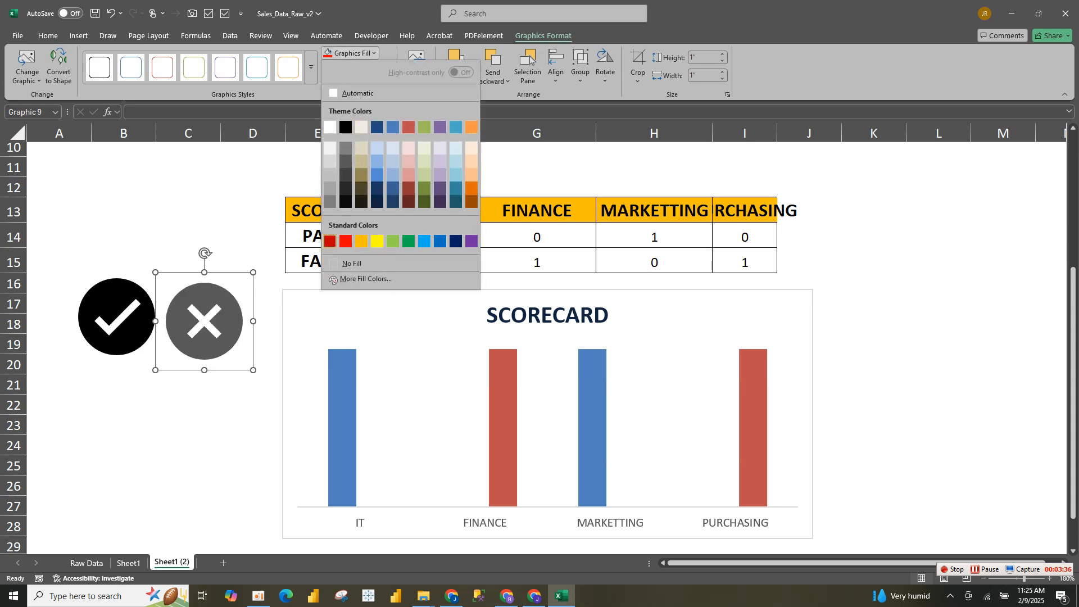
{"action": "left_click", "coordinate": [345, 241]}
{"action": "left_click", "coordinate": [117, 316]}
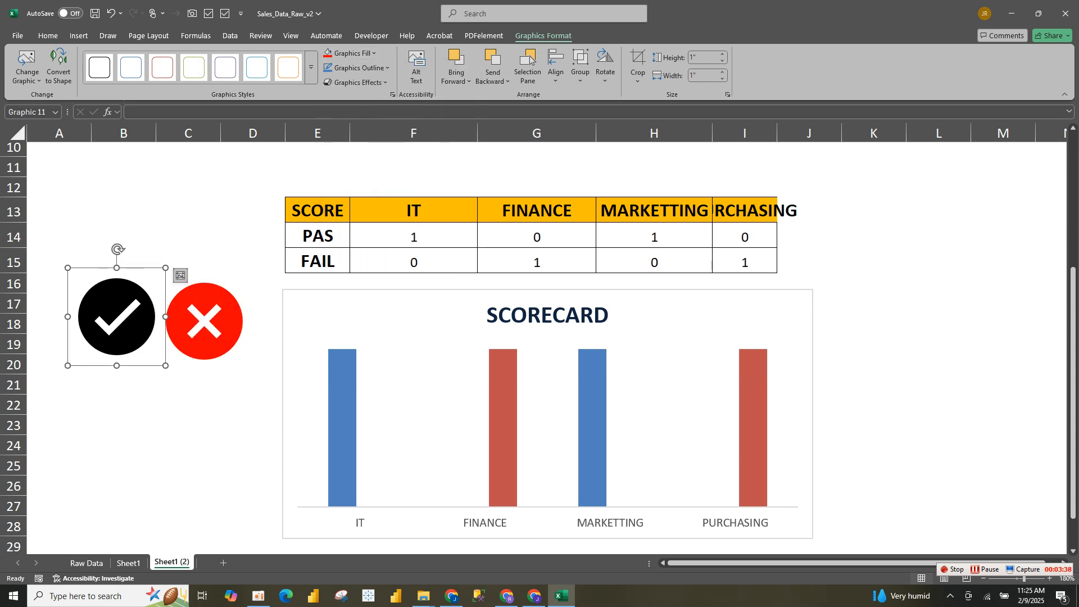
{"action": "left_click", "coordinate": [374, 53]}
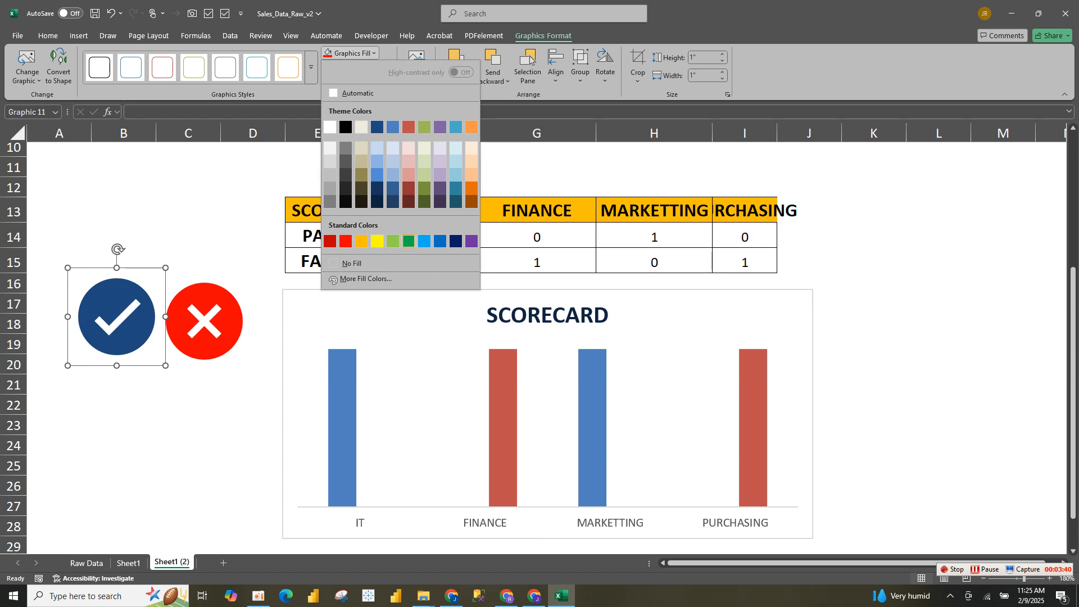
{"action": "left_click", "coordinate": [396, 240]}
{"action": "left_click", "coordinate": [189, 405]}
Open the formatting options of the PAS series and set its gap width to 0%
{"action": "left_click", "coordinate": [342, 419]}
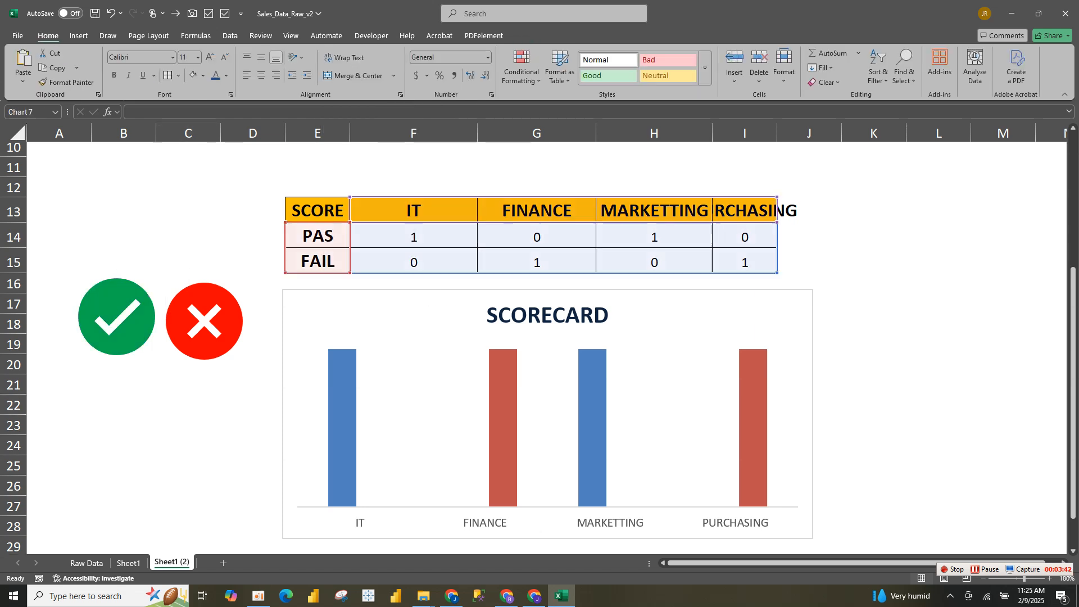
{"action": "right_click", "coordinate": [347, 383]}
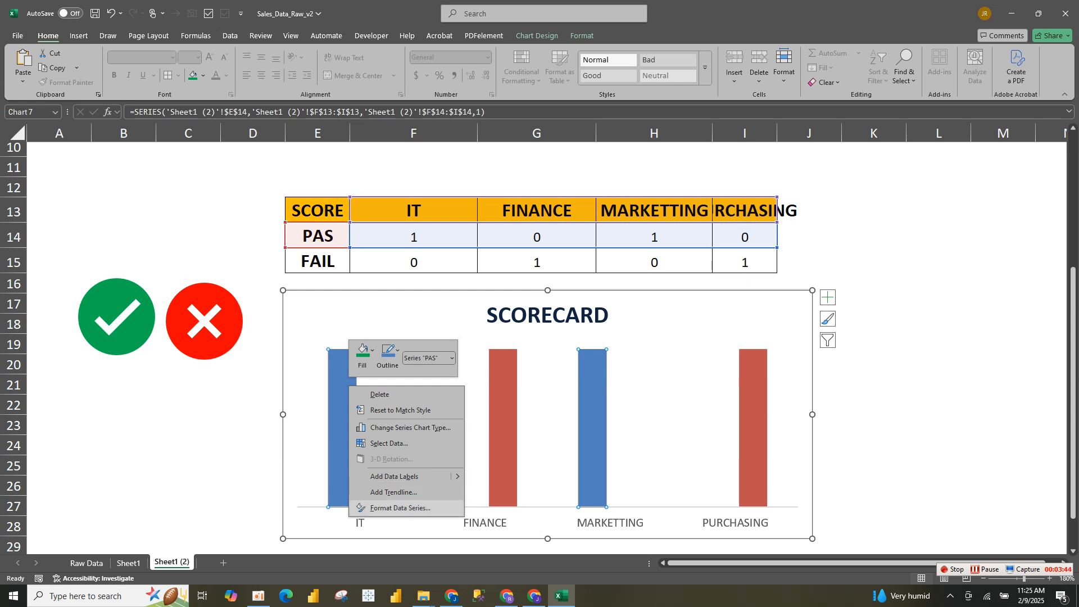
{"action": "key", "text": "Escape"}
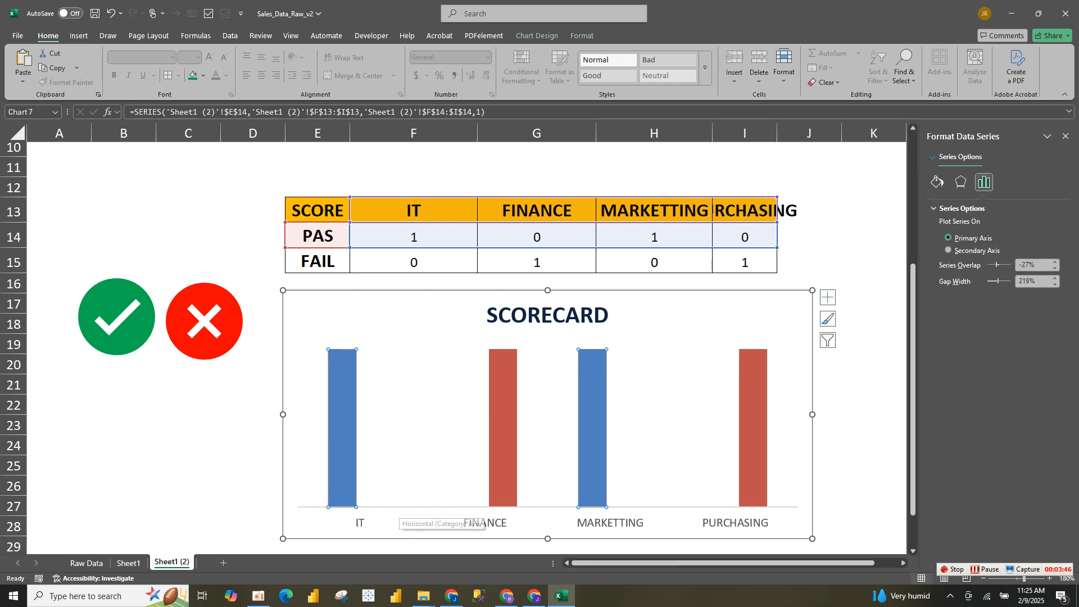
{"action": "left_click", "coordinate": [1025, 281]}
{"action": "left_click_drag", "start_coordinate": [1025, 281], "coordinate": [1018, 281]}
{"action": "type", "text": "0"}
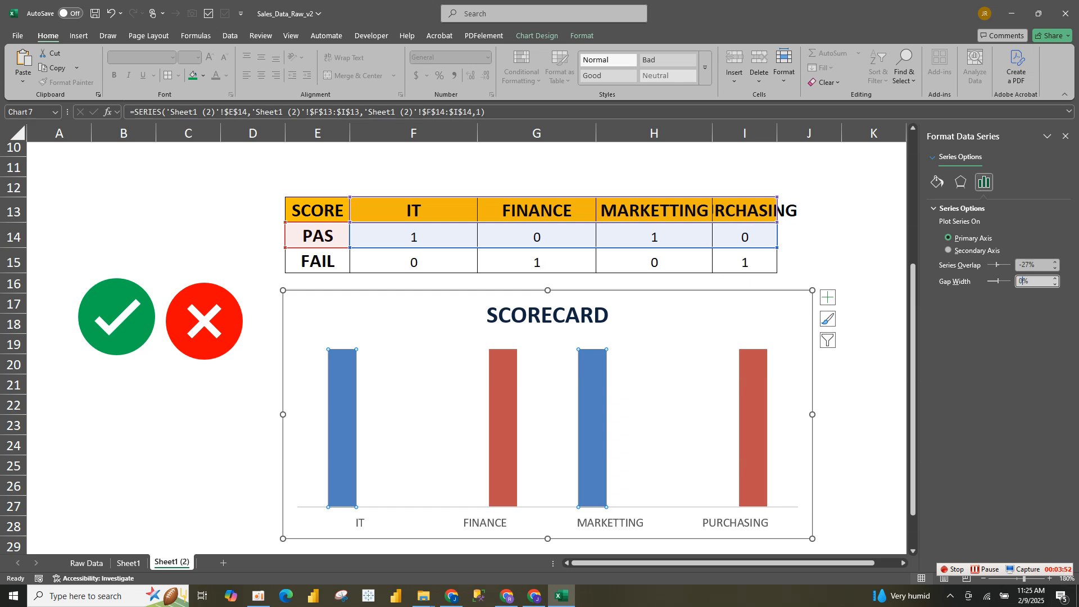
Set the series overlap to 100% so each department's column fills its whole category width
{"action": "left_click", "coordinate": [1021, 264]}
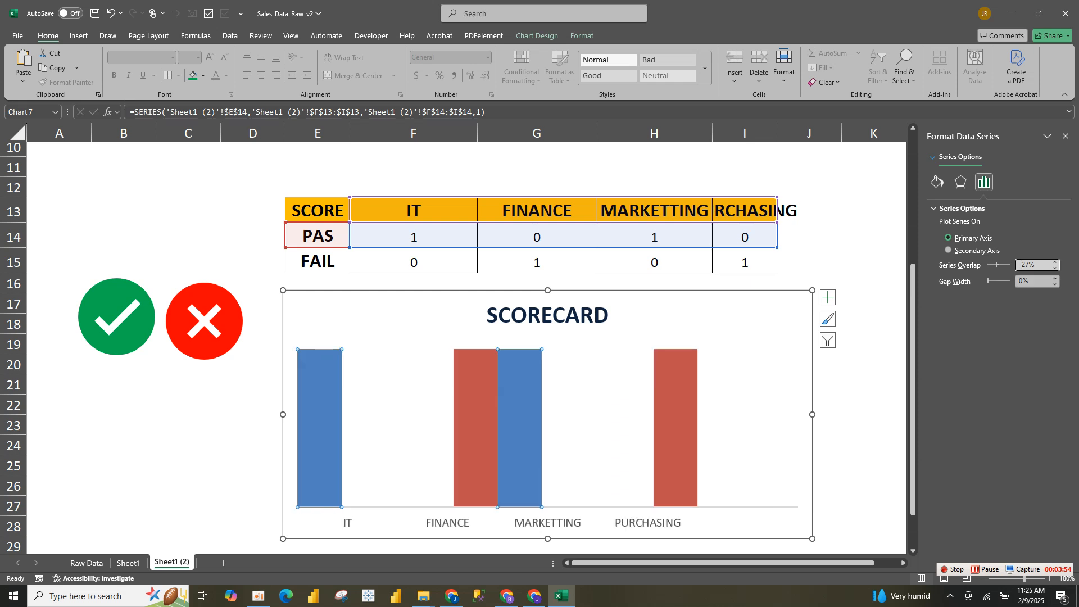
{"action": "left_click_drag", "start_coordinate": [1030, 265], "coordinate": [1018, 265]}
{"action": "type", "text": "100"}
{"action": "left_click", "coordinate": [748, 399]}
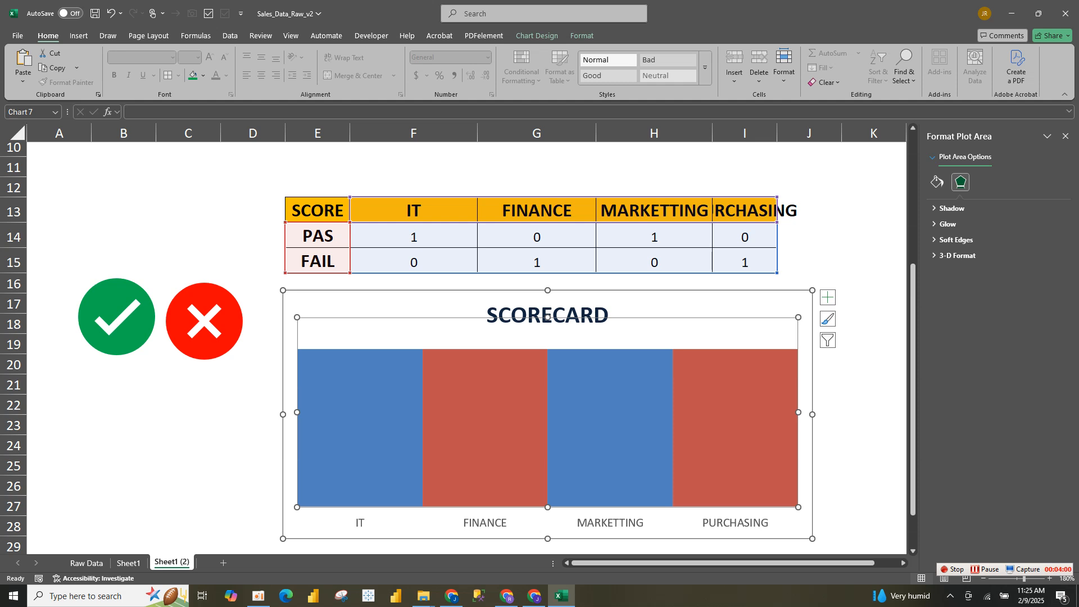
Copy the red cross icon and paste it into the FAIL series so it replaces that series' columns in the SCORECARD chart
{"action": "left_click", "coordinate": [204, 322]}
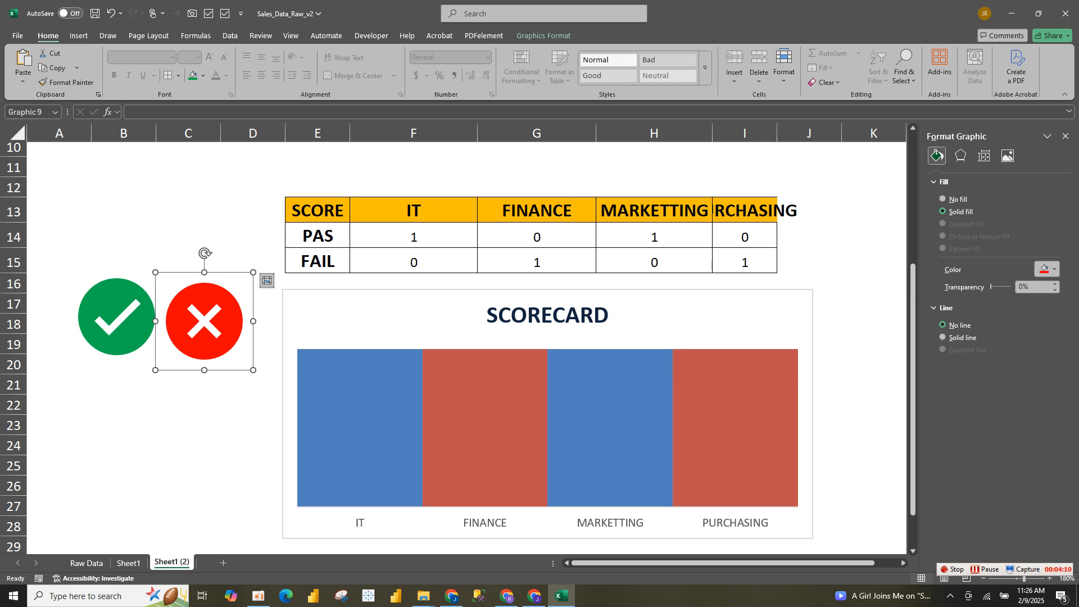
{"action": "left_click", "coordinate": [485, 419]}
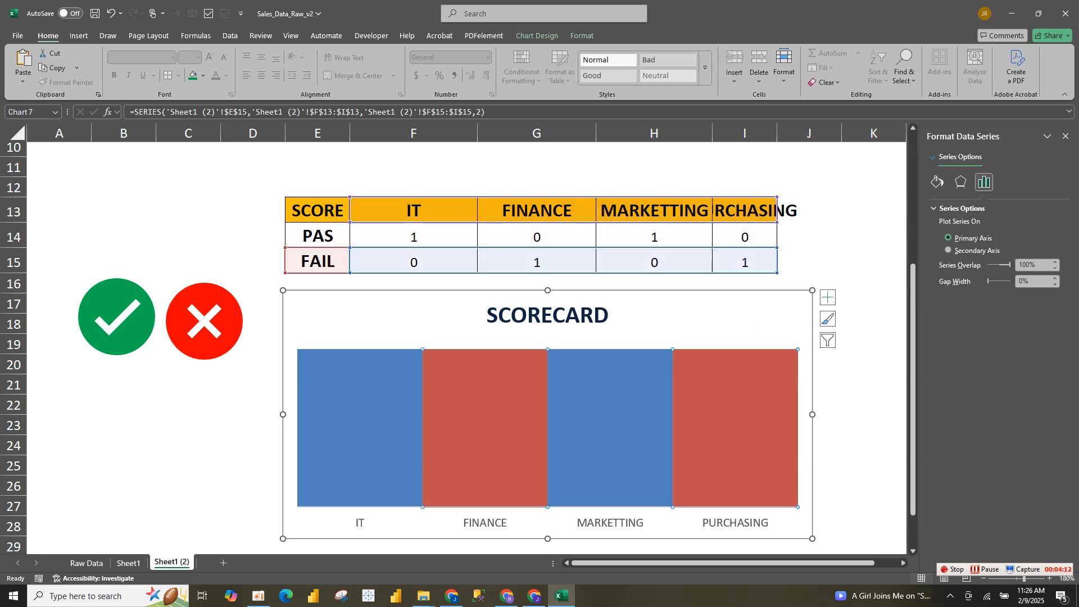
{"action": "left_click", "coordinate": [204, 321]}
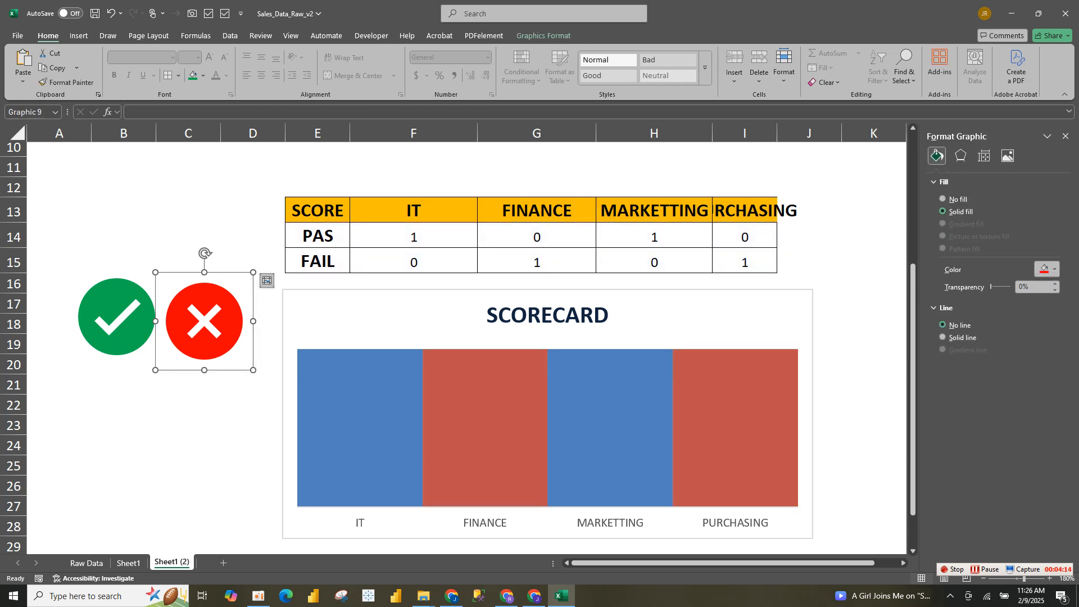
{"action": "left_click", "coordinate": [485, 419]}
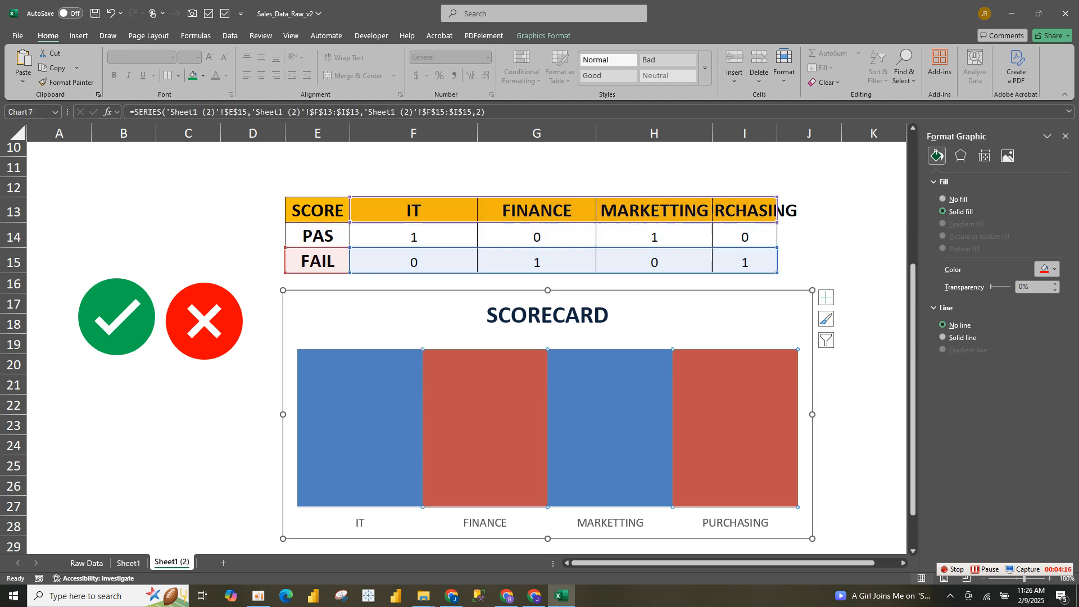
{"action": "key", "text": "ctrl+v"}
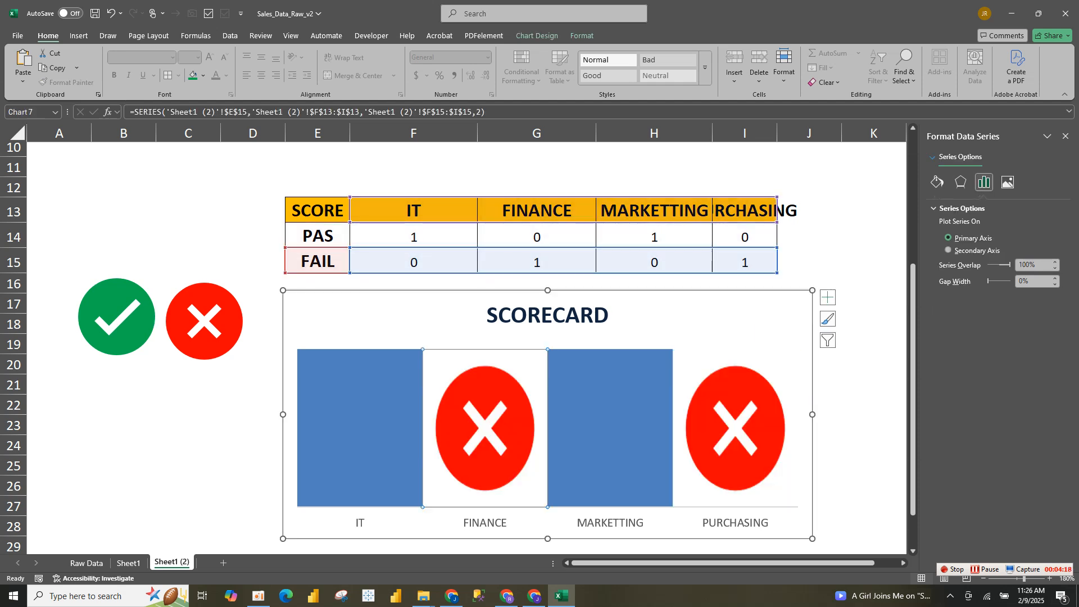
Copy the green check icon and paste it into the PAS series so it replaces that series' columns
{"action": "left_click", "coordinate": [117, 317]}
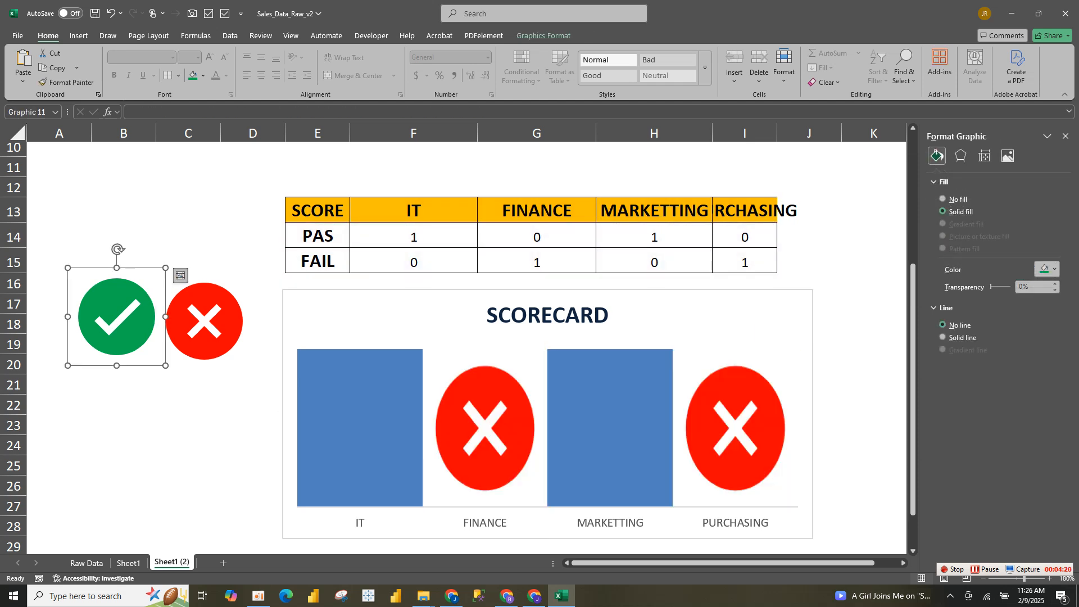
{"action": "left_click", "coordinate": [360, 422]}
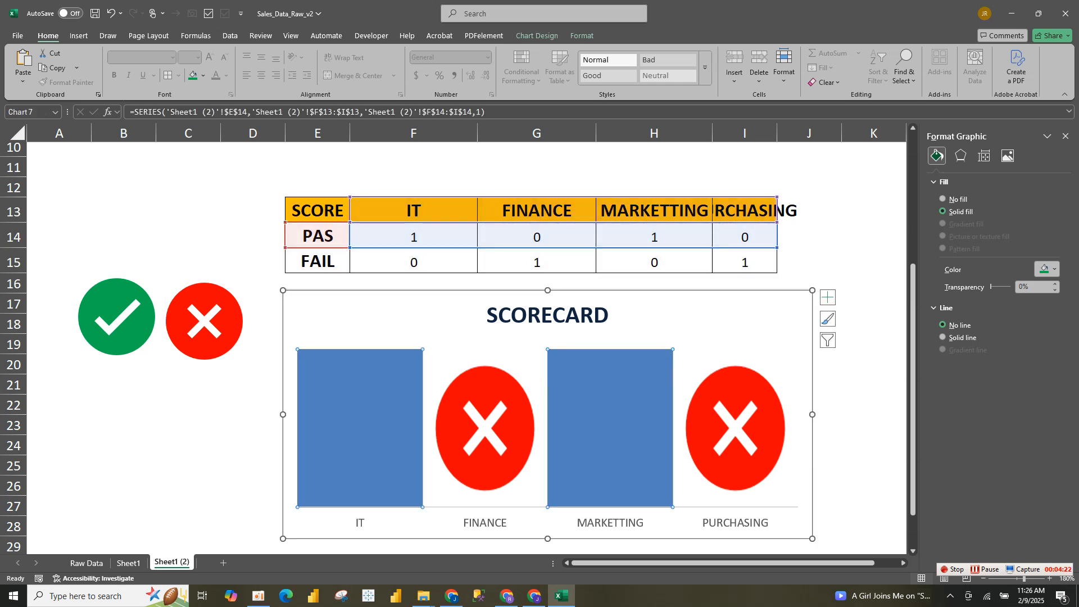
{"action": "key", "text": "ctrl+v"}
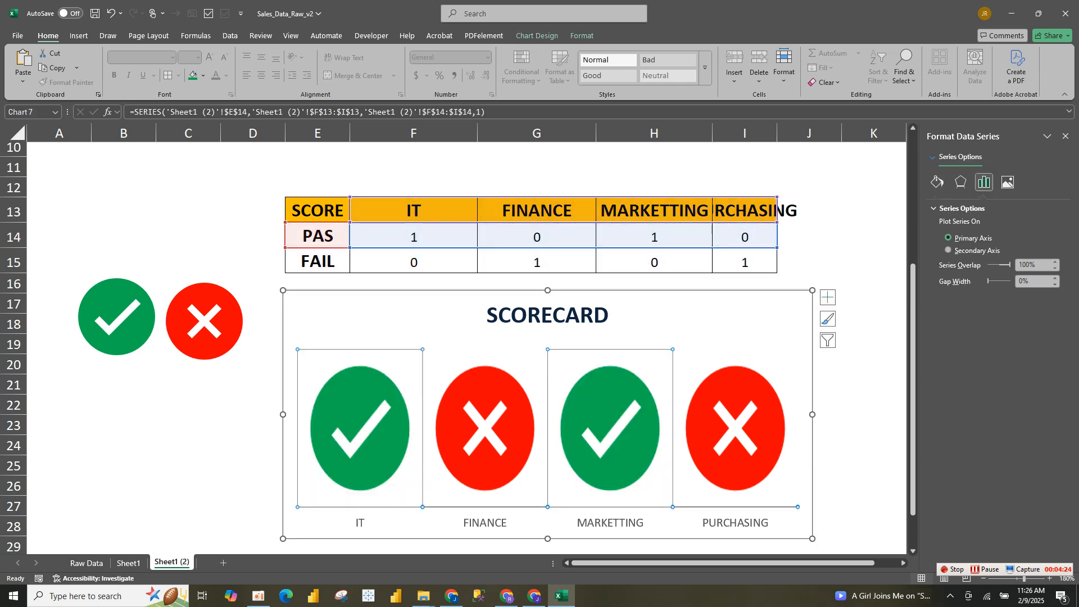
Reduce the SCORECARD chart's height until its icons look circular, and shift the chart slightly below the SCORE table
{"action": "left_click", "coordinate": [702, 316]}
{"action": "left_click_drag", "start_coordinate": [812, 538], "coordinate": [805, 462]}
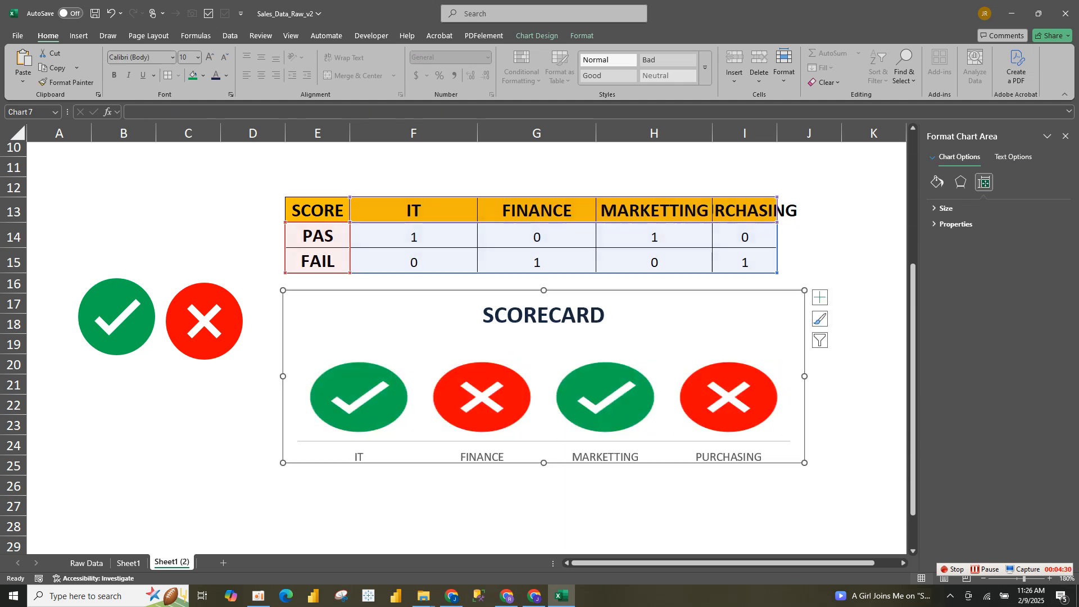
{"action": "key", "text": "ctrl+z"}
{"action": "mouse_move", "coordinate": [816, 488]}
{"action": "left_mouse_down"}
{"action": "mouse_move", "coordinate": [798, 472]}
{"action": "mouse_move", "coordinate": [809, 482]}
{"action": "left_mouse_up"}
{"action": "left_click_drag", "start_coordinate": [670, 343], "coordinate": [676, 343]}
{"action": "left_click_drag", "start_coordinate": [674, 301], "coordinate": [653, 313]}
Set the FINANCE score in the Department table to 88%
{"action": "left_click_drag", "start_coordinate": [912, 277], "coordinate": [913, 243]}
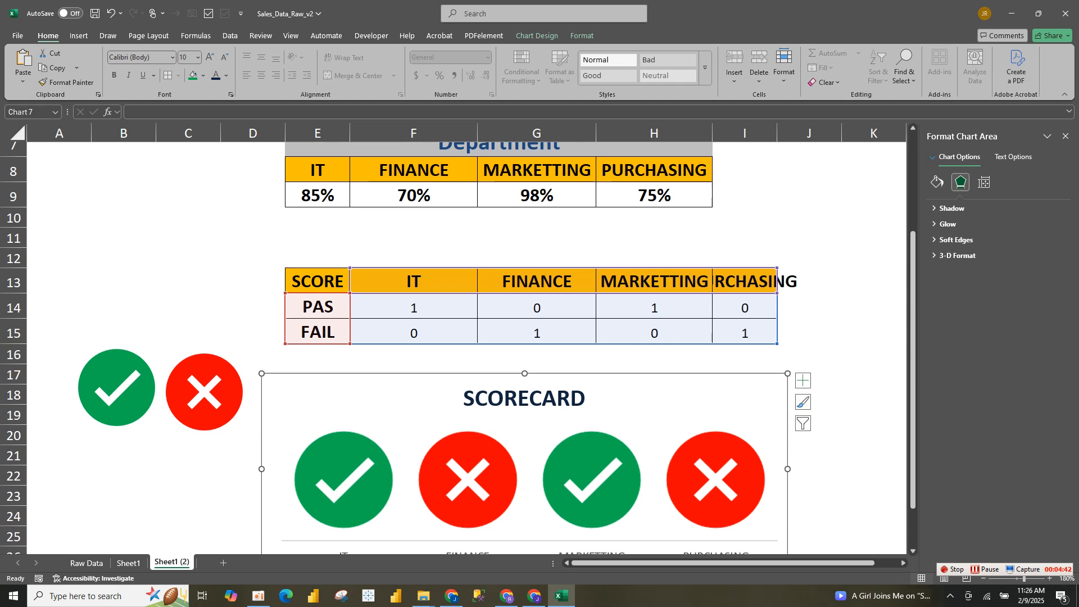
{"action": "left_click", "coordinate": [413, 195]}
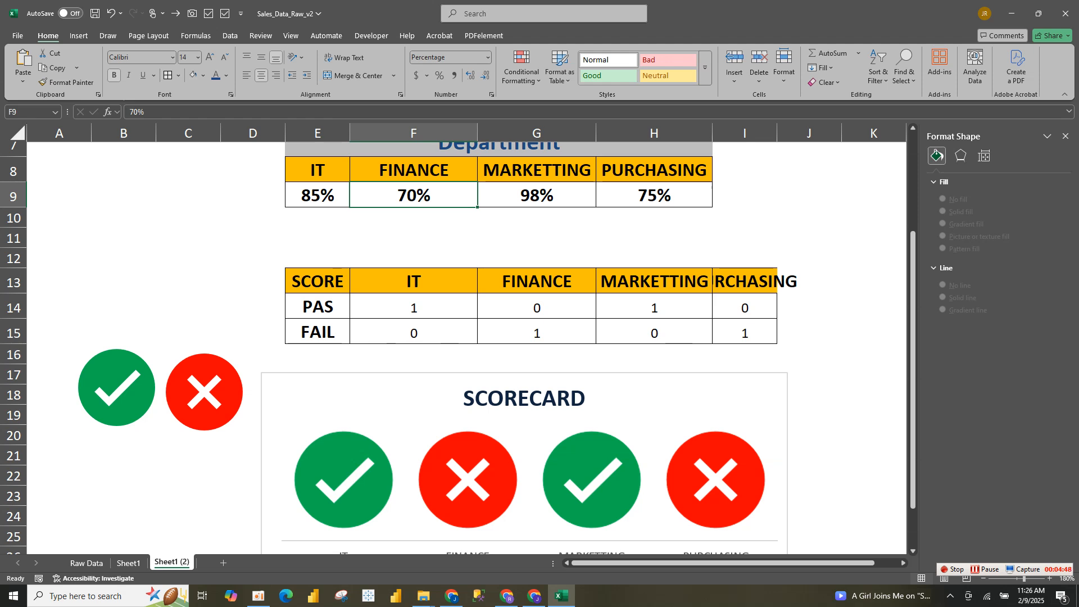
{"action": "type", "text": "88"}
{"action": "key", "text": "Return"}
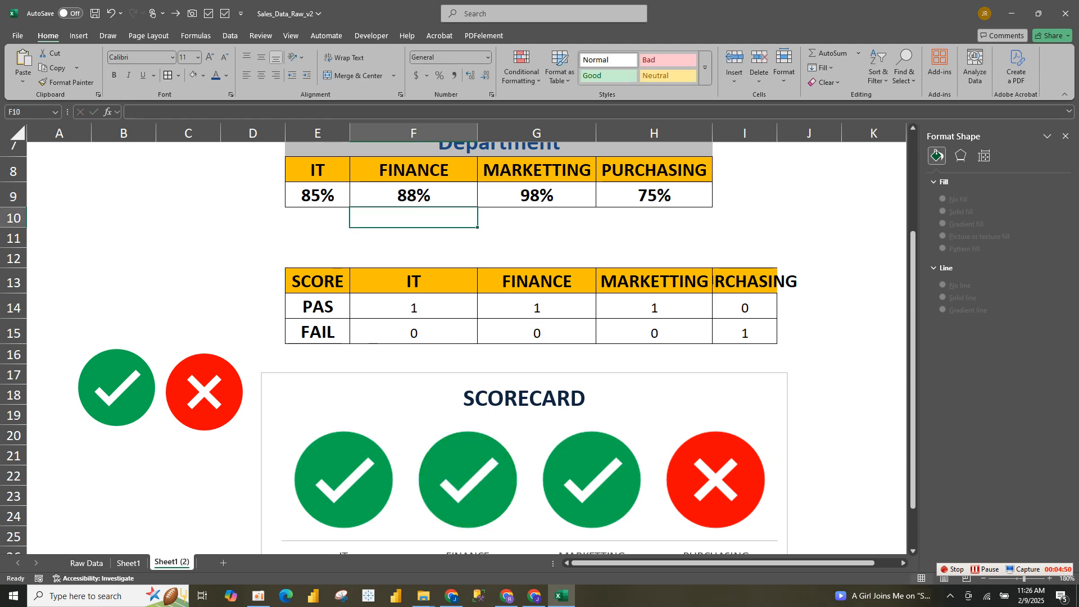
Try a score of 30% for MARKETTING in the Department table
{"action": "left_click", "coordinate": [536, 195]}
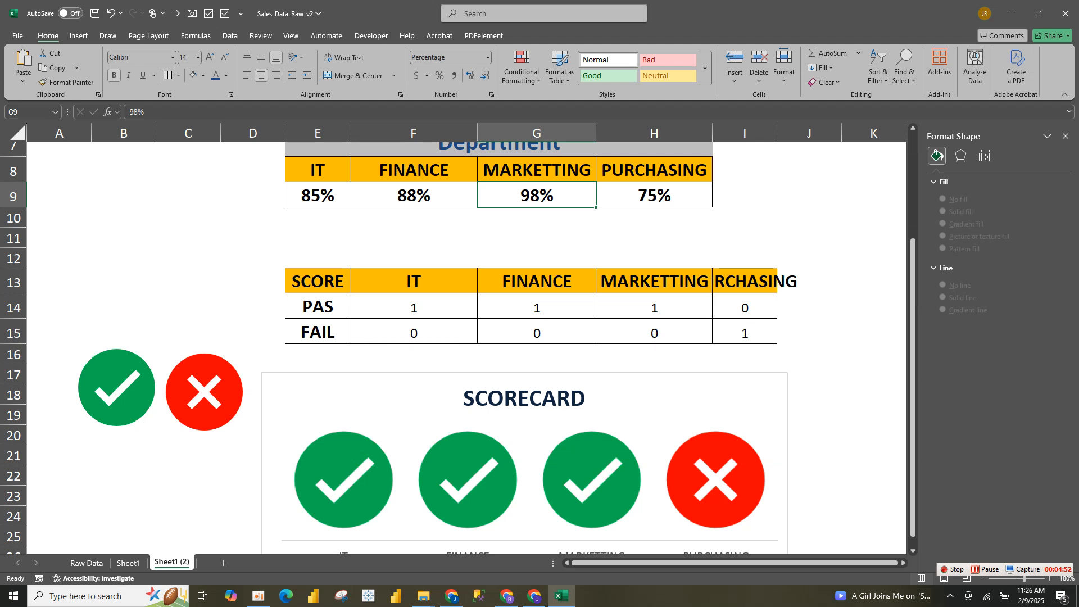
{"action": "type", "text": "30"}
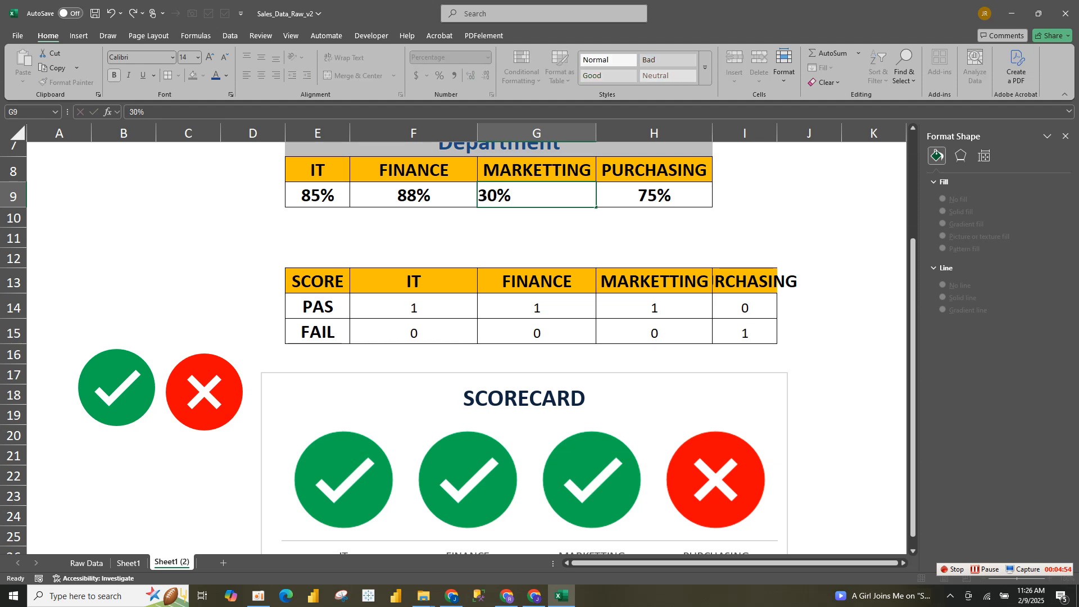
{"action": "key", "text": "Return"}
Undo the last MARKETTING score change
{"action": "left_click", "coordinate": [633, 194]}
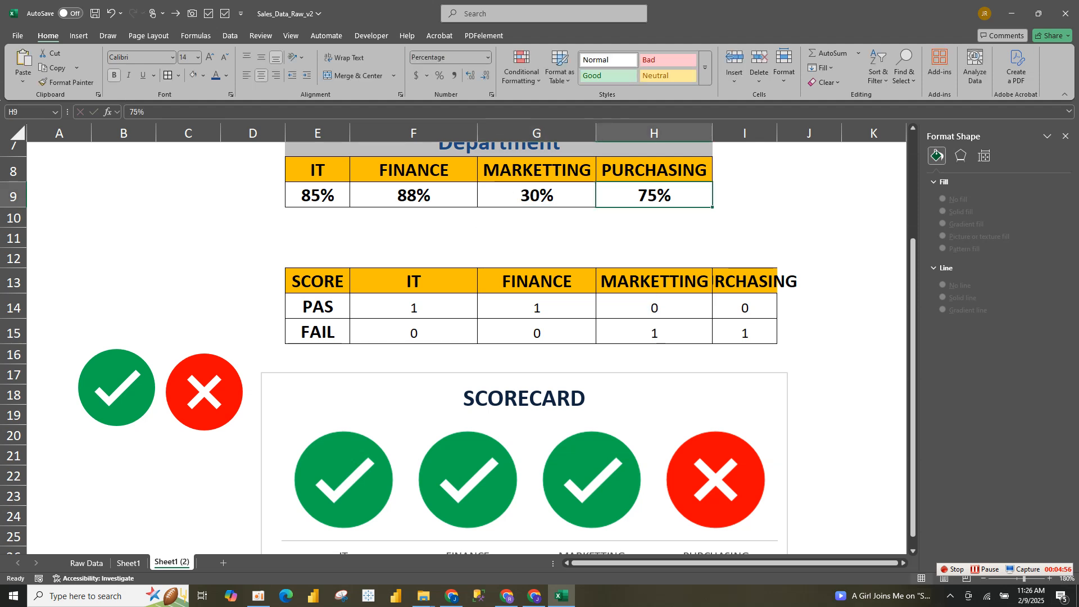
{"action": "left_click_drag", "start_coordinate": [634, 183], "coordinate": [634, 176]}
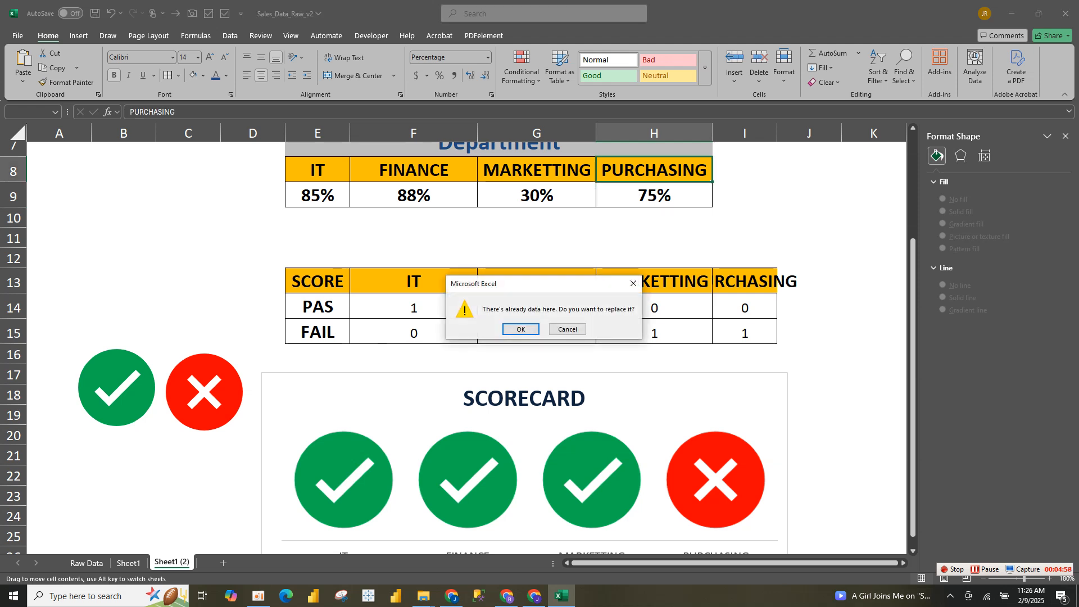
{"action": "key", "text": "Escape"}
{"action": "left_click", "coordinate": [537, 195]}
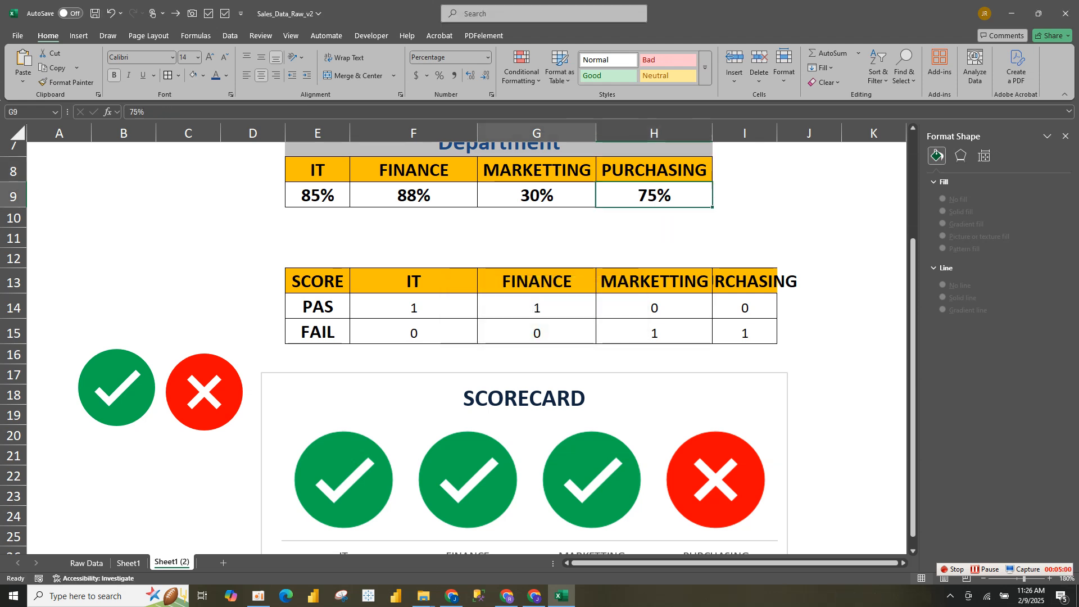
{"action": "key", "text": "ctrl+z"}
Set the PURCHASING score to 30% and the MARKETTING score to 50% in the Department table
{"action": "left_click", "coordinate": [654, 195]}
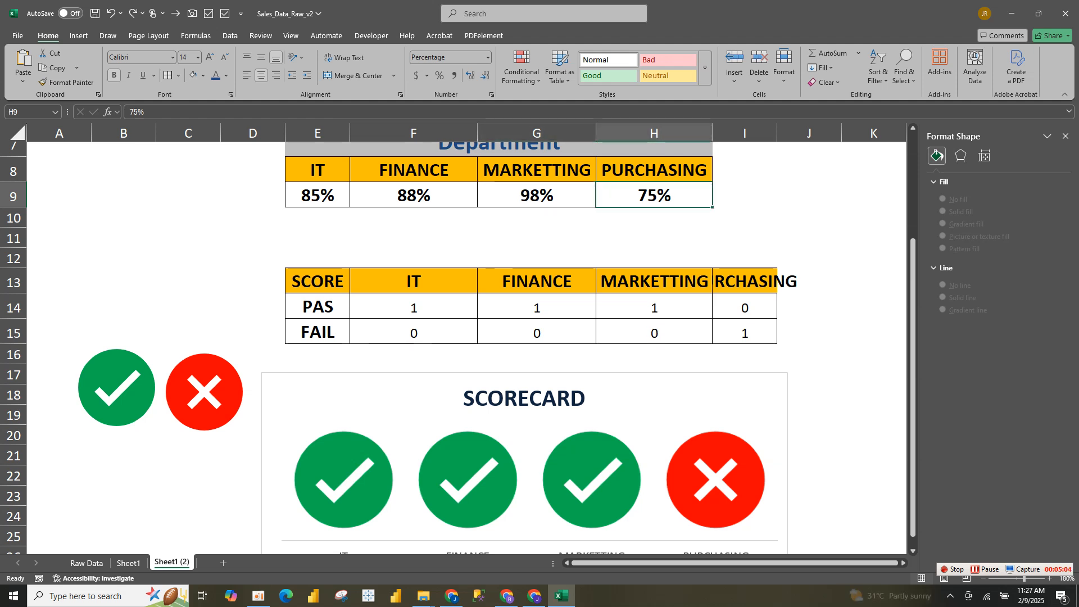
{"action": "type", "text": "30"}
{"action": "key", "text": "Return"}
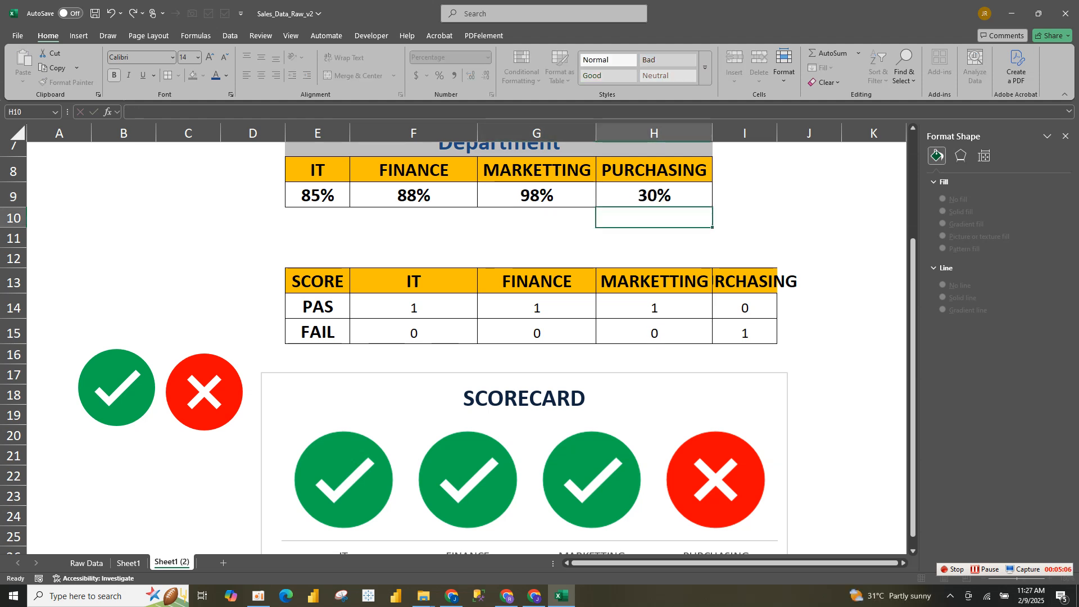
{"action": "left_click", "coordinate": [537, 195]}
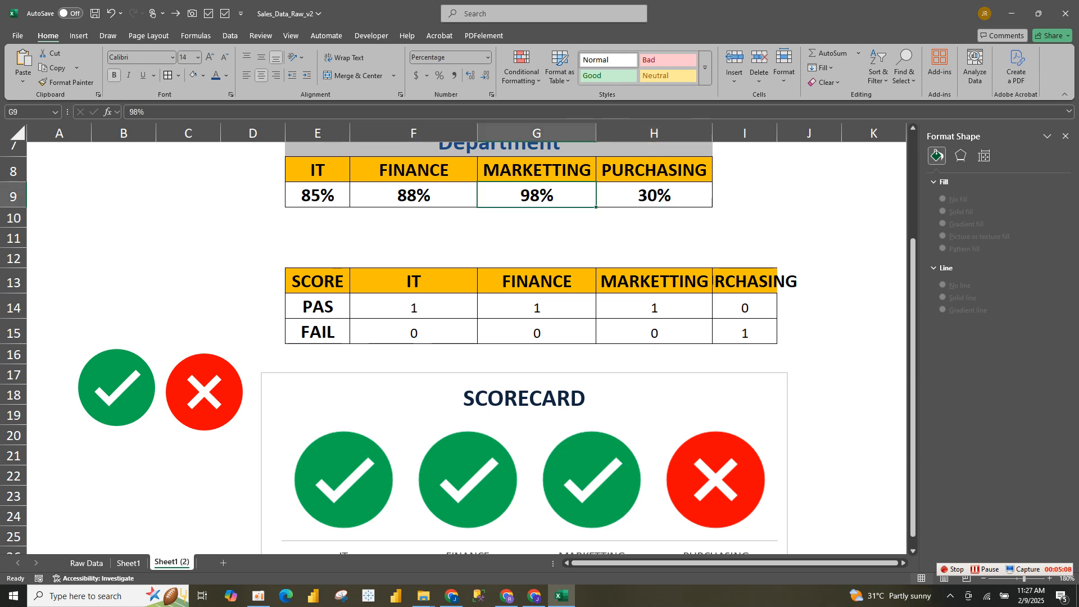
{"action": "type", "text": "50"}
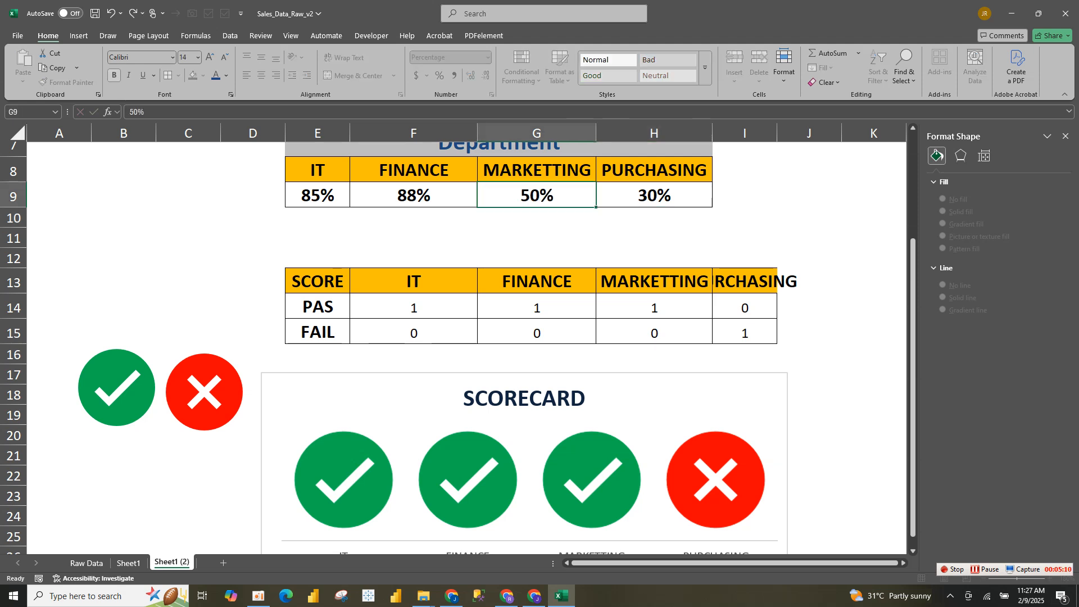